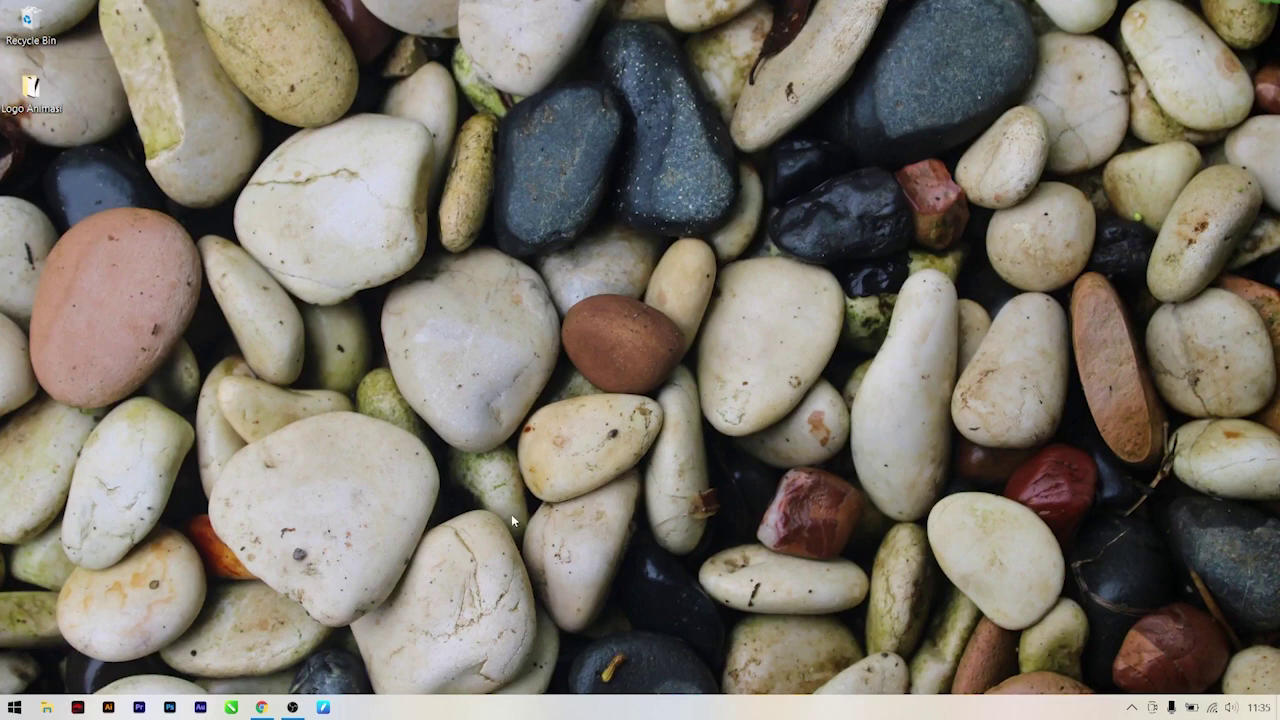
Refresh the Windows desktop and open the Logo Animasi folder with images 1, 2, 3 and Logo.
right_click(428, 425)
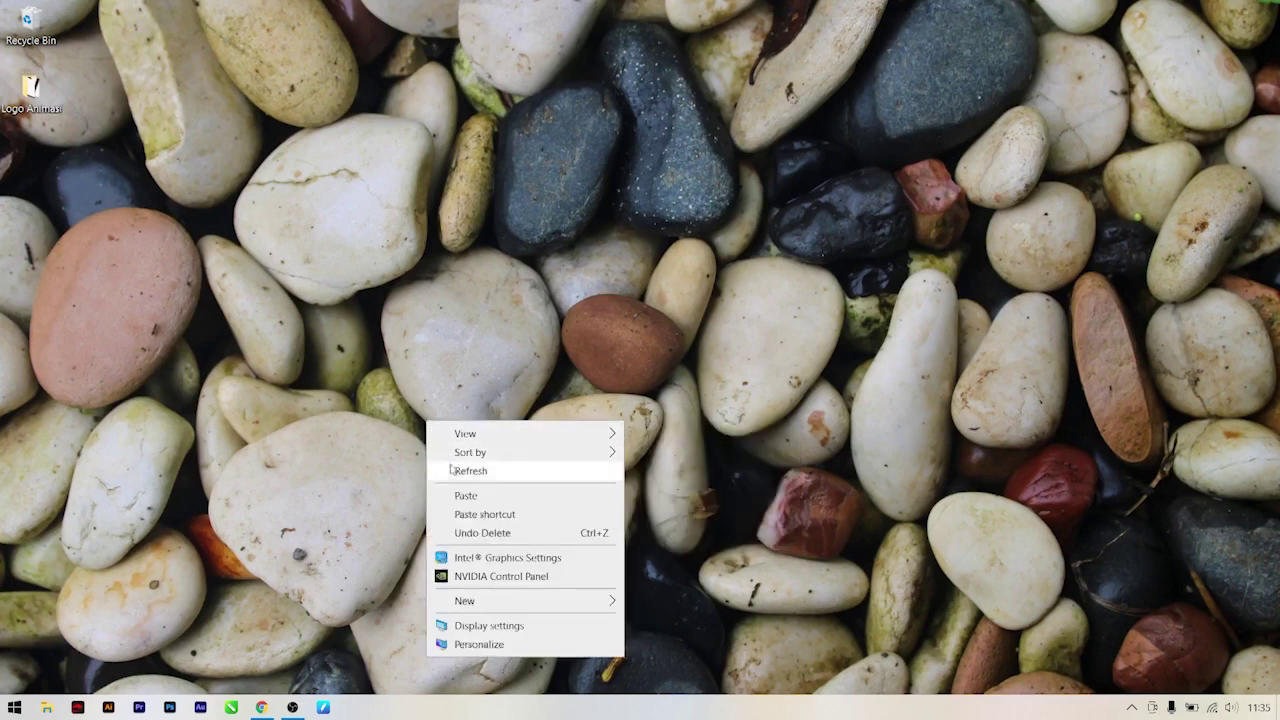
left_click(452, 476)
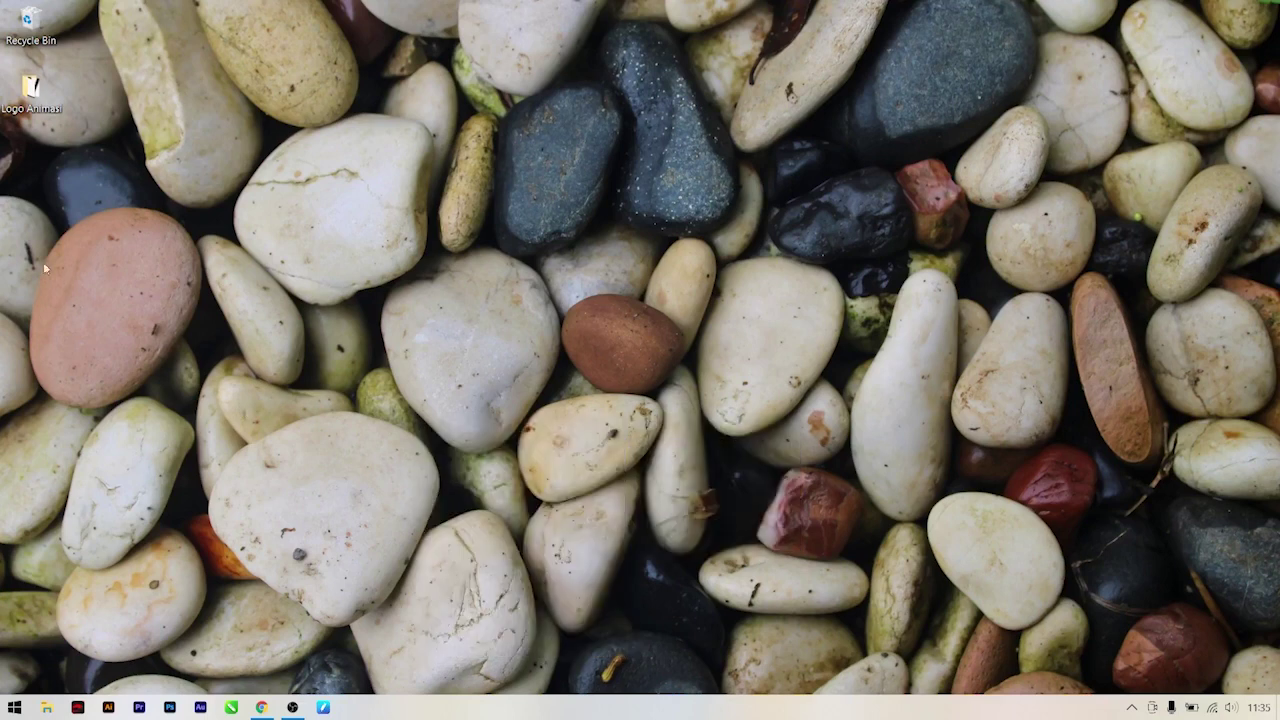
double_click(48, 90)
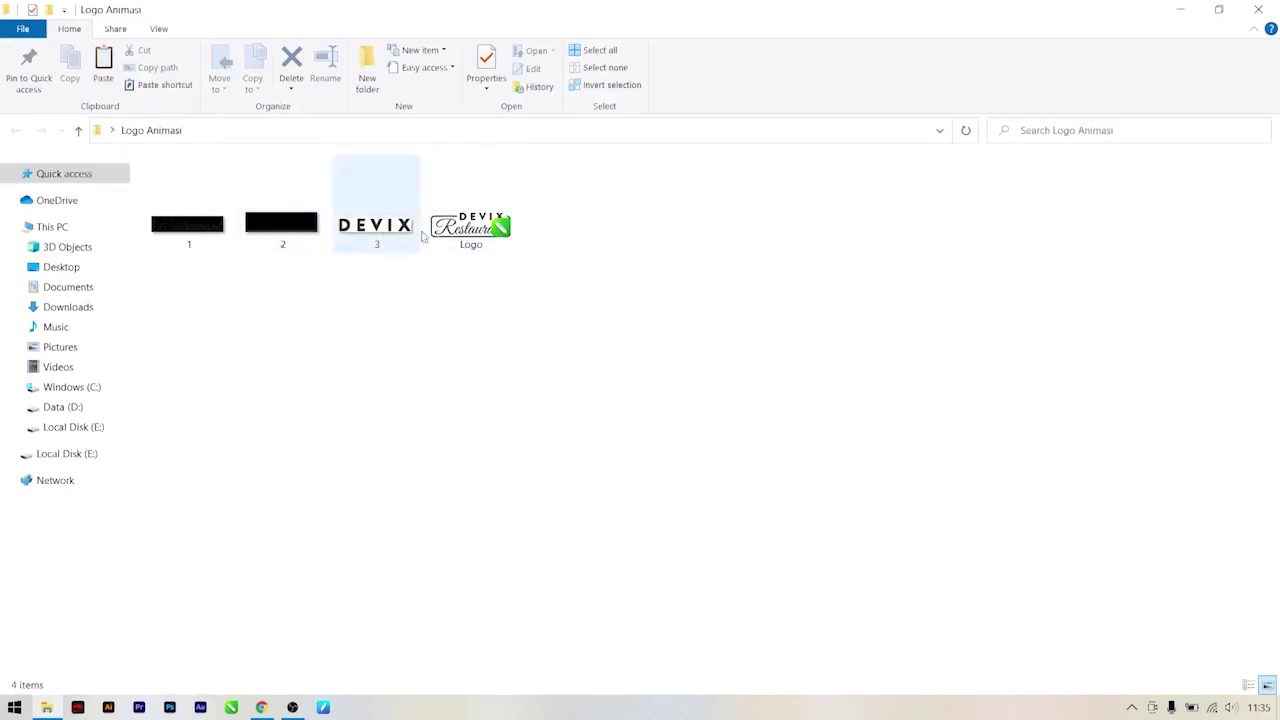
Open Logo.cdr from the Logo Animasi folder in CorelDRAW 2020.
double_click(486, 240)
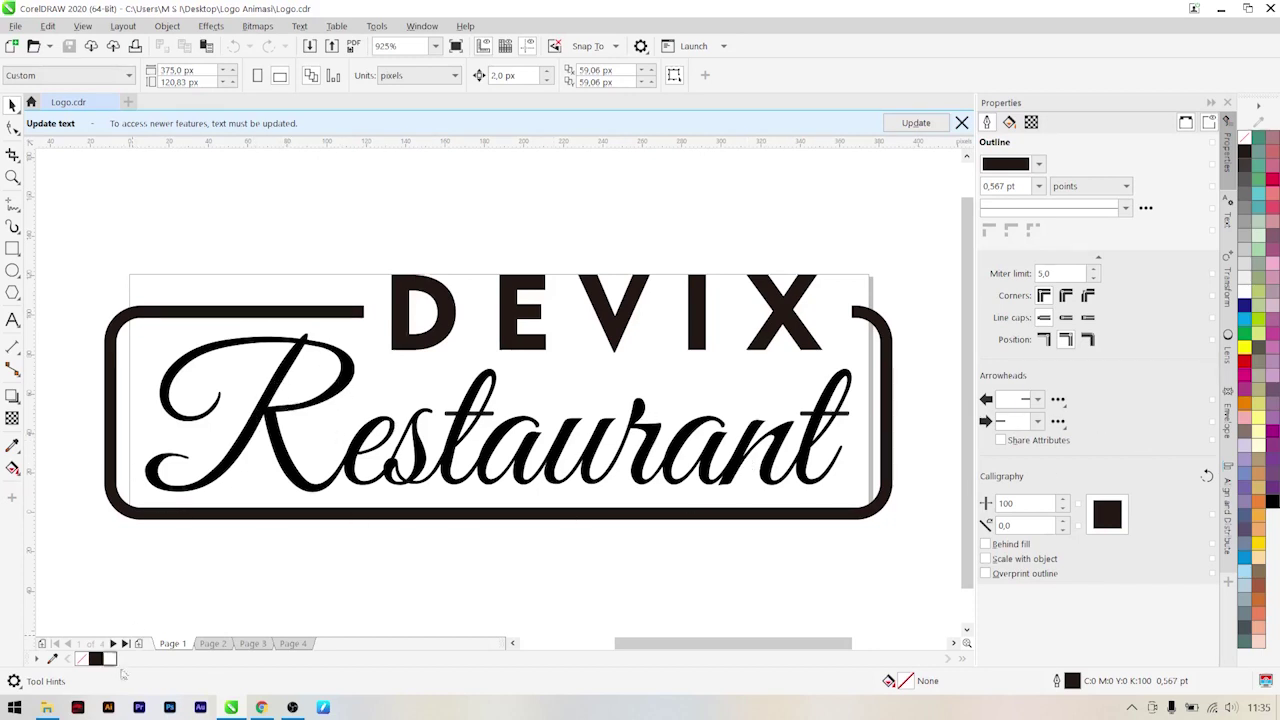
Browse Logo.cdr's pages (full logo, Restaurant, rounded frame, DEVIX), ending on page 2.
left_click(210, 644)
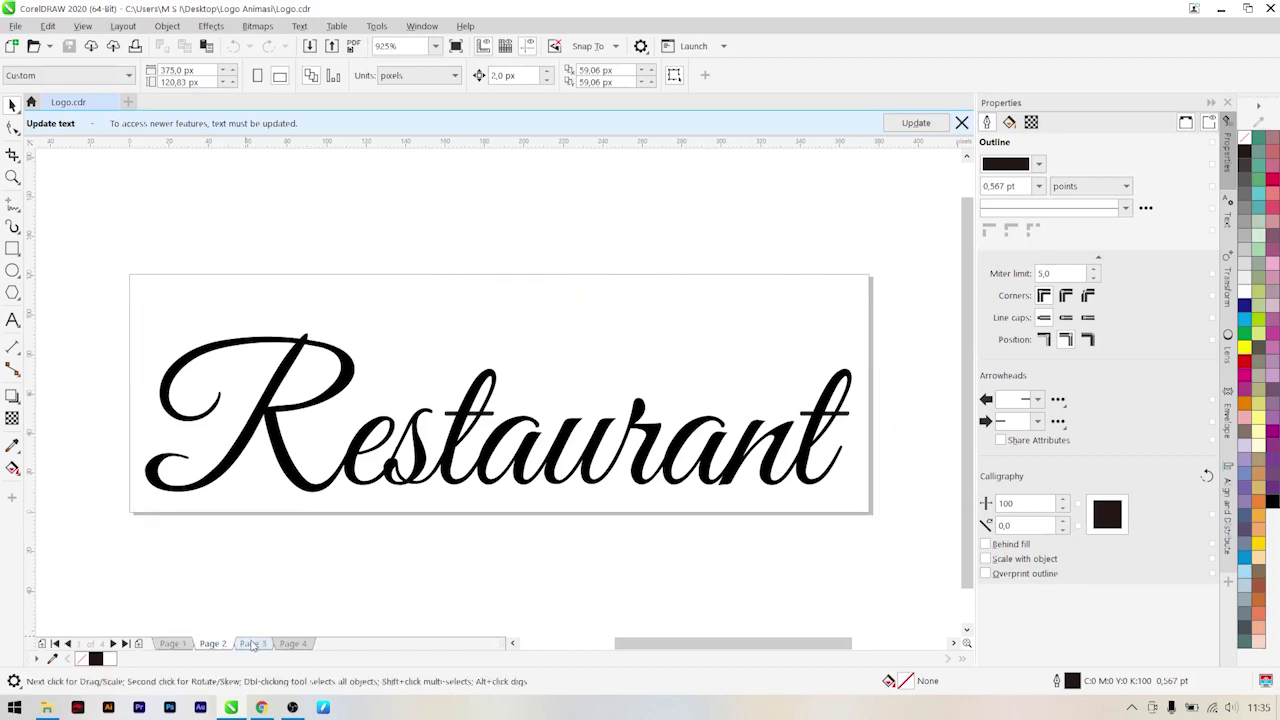
left_click(253, 644)
left_click(286, 644)
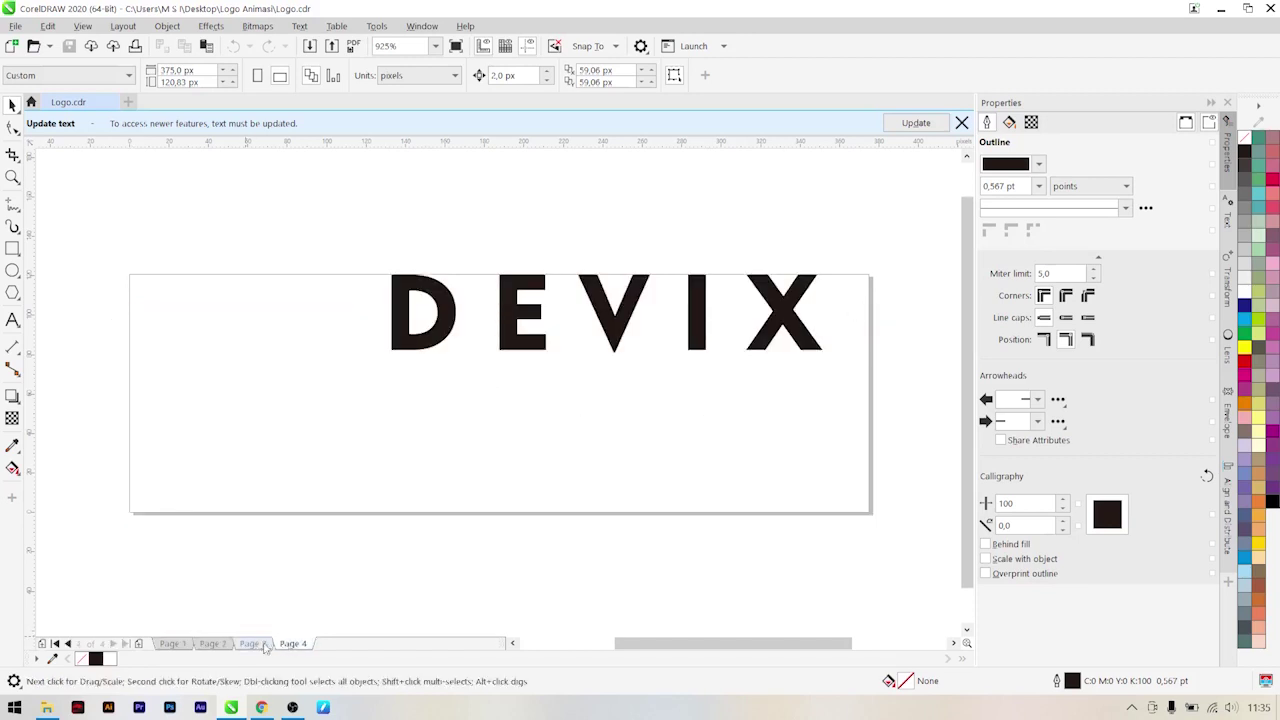
left_click(262, 645)
left_click(225, 645)
left_click(185, 645)
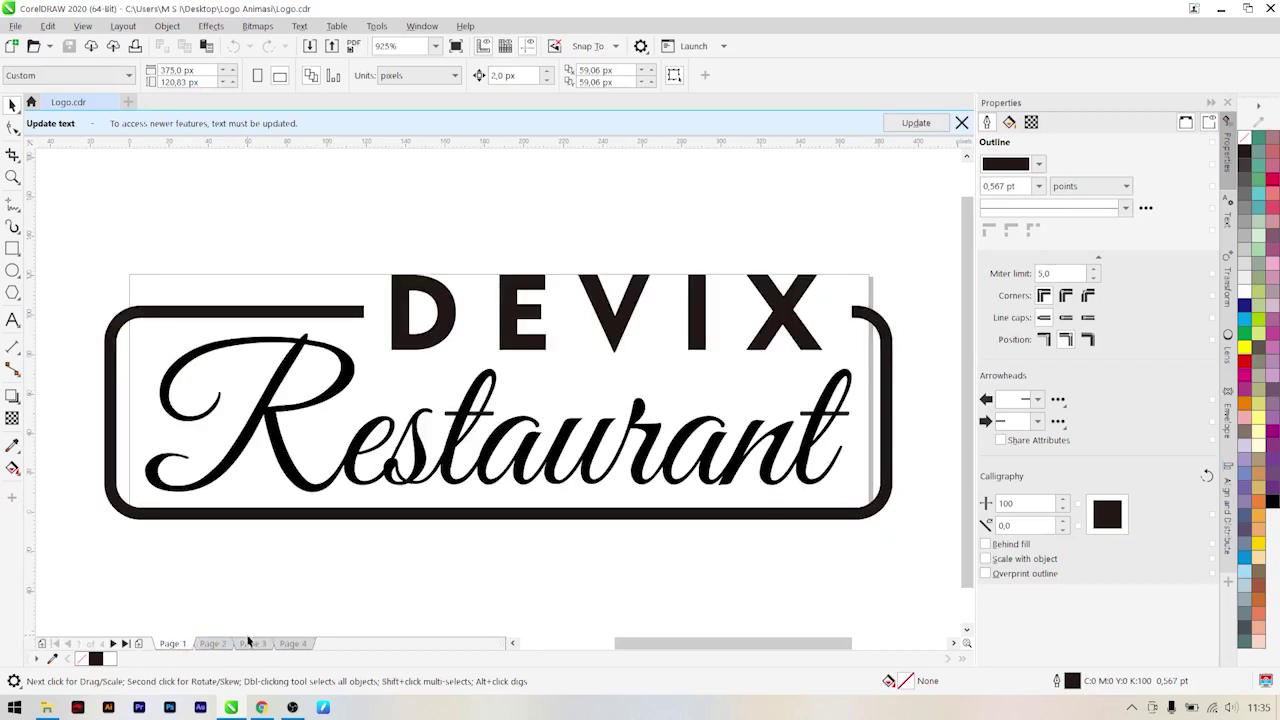
left_click(213, 644)
left_click(253, 644)
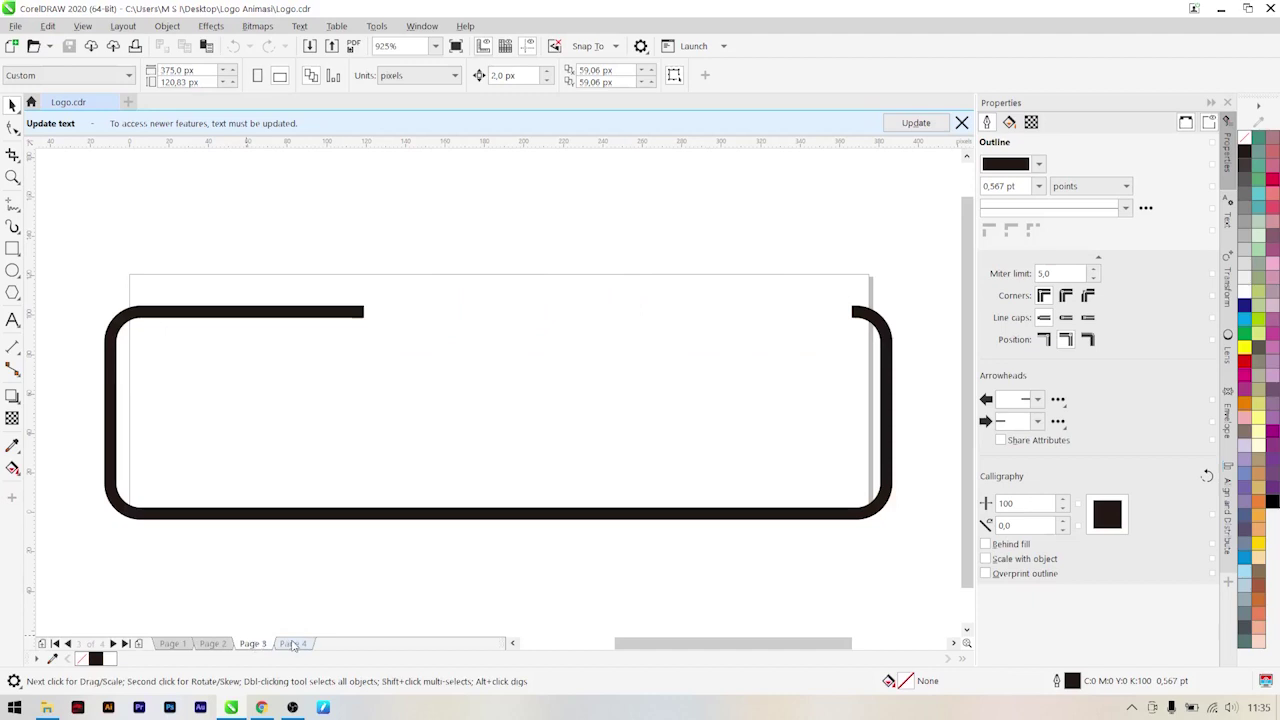
left_click(292, 645)
left_click(253, 644)
left_click(215, 645)
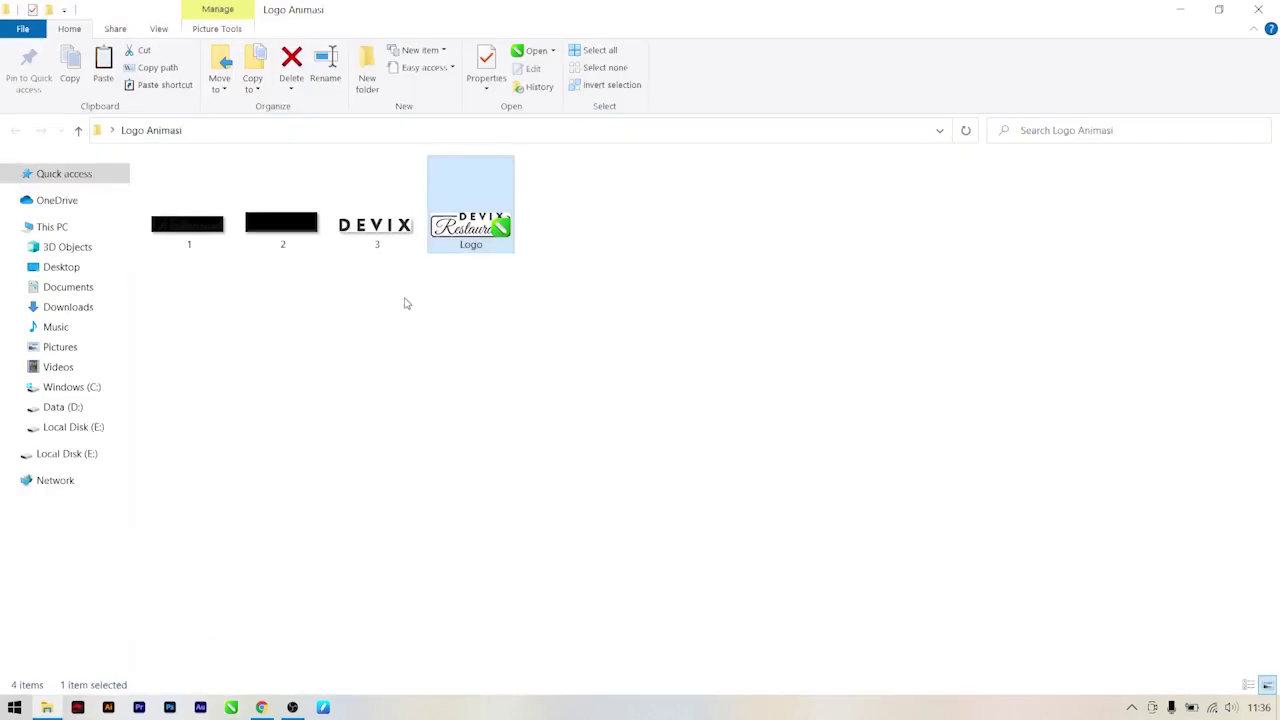
Enlarge the folder's thumbnails and preview image 1 in Photos.
left_click(405, 303)
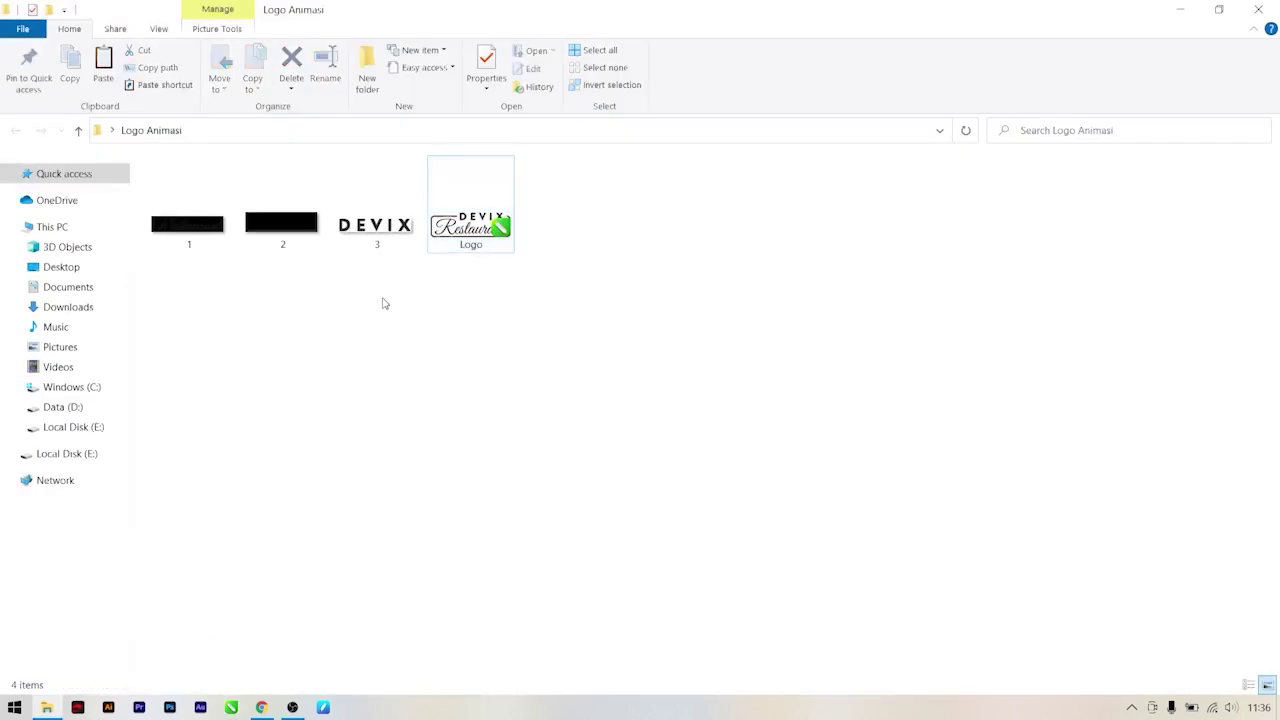
scroll(375, 317, "up", 5, "ctrl")
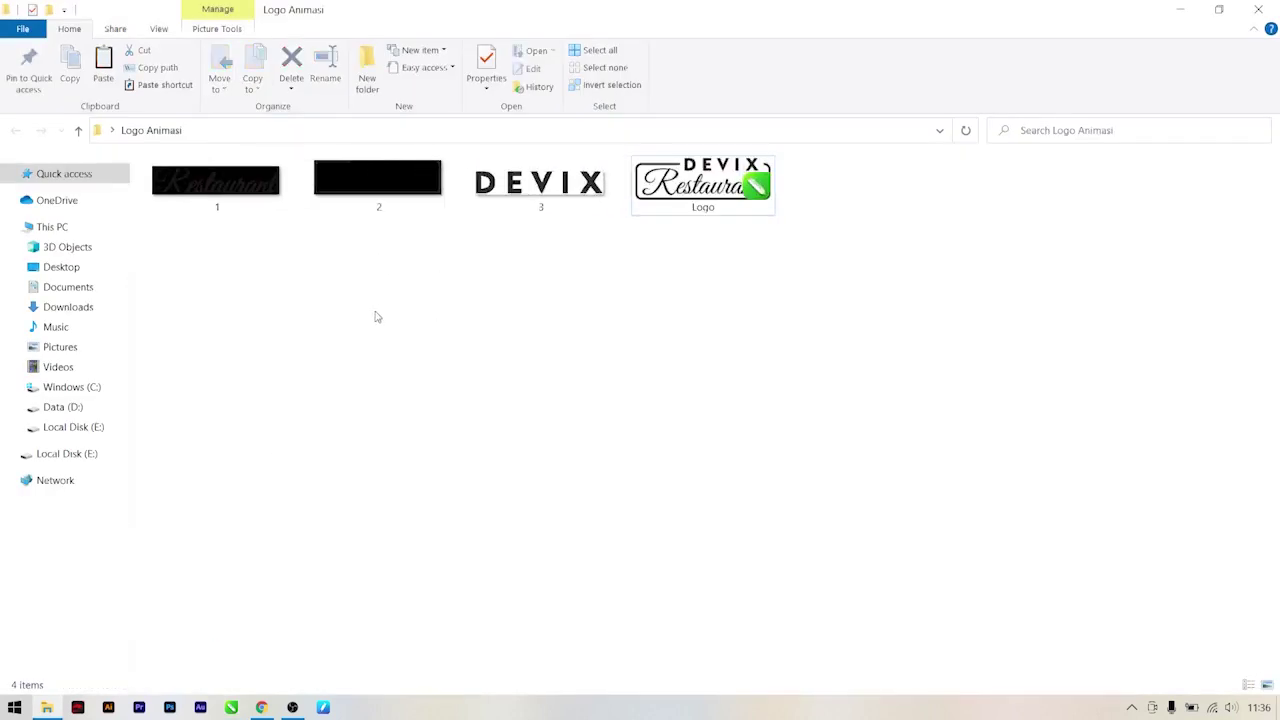
double_click(245, 177)
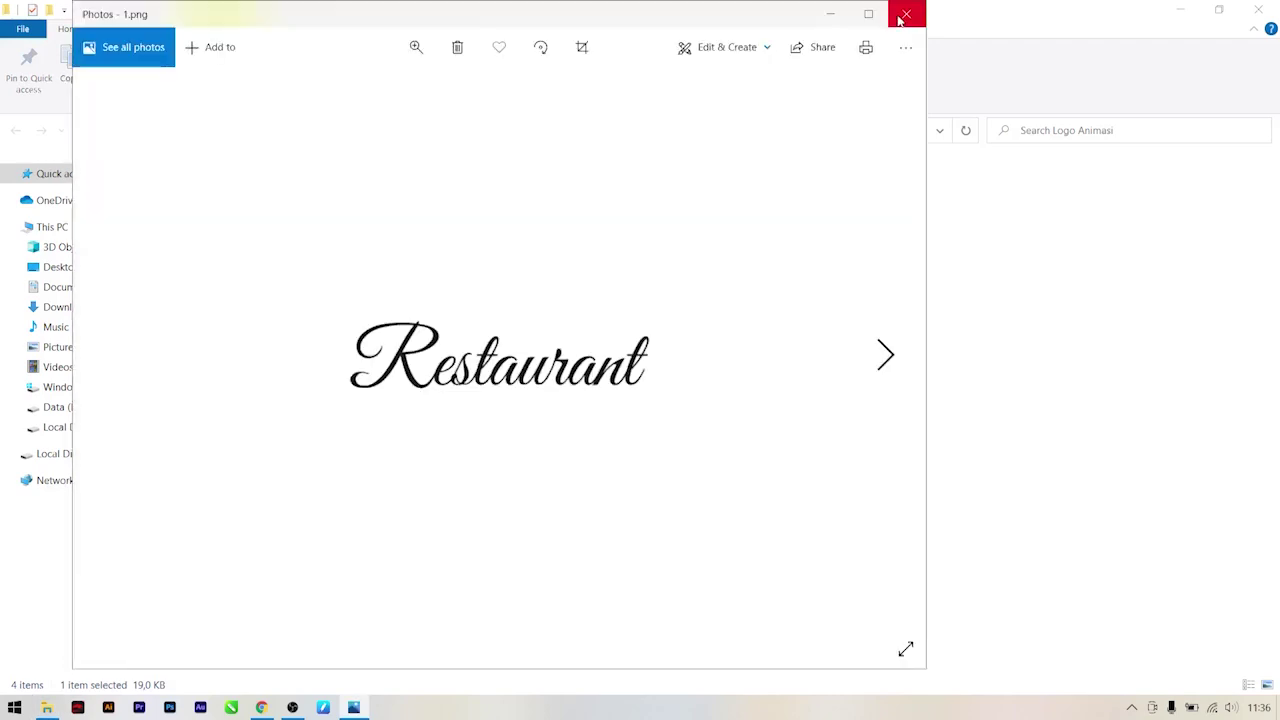
left_click(906, 13)
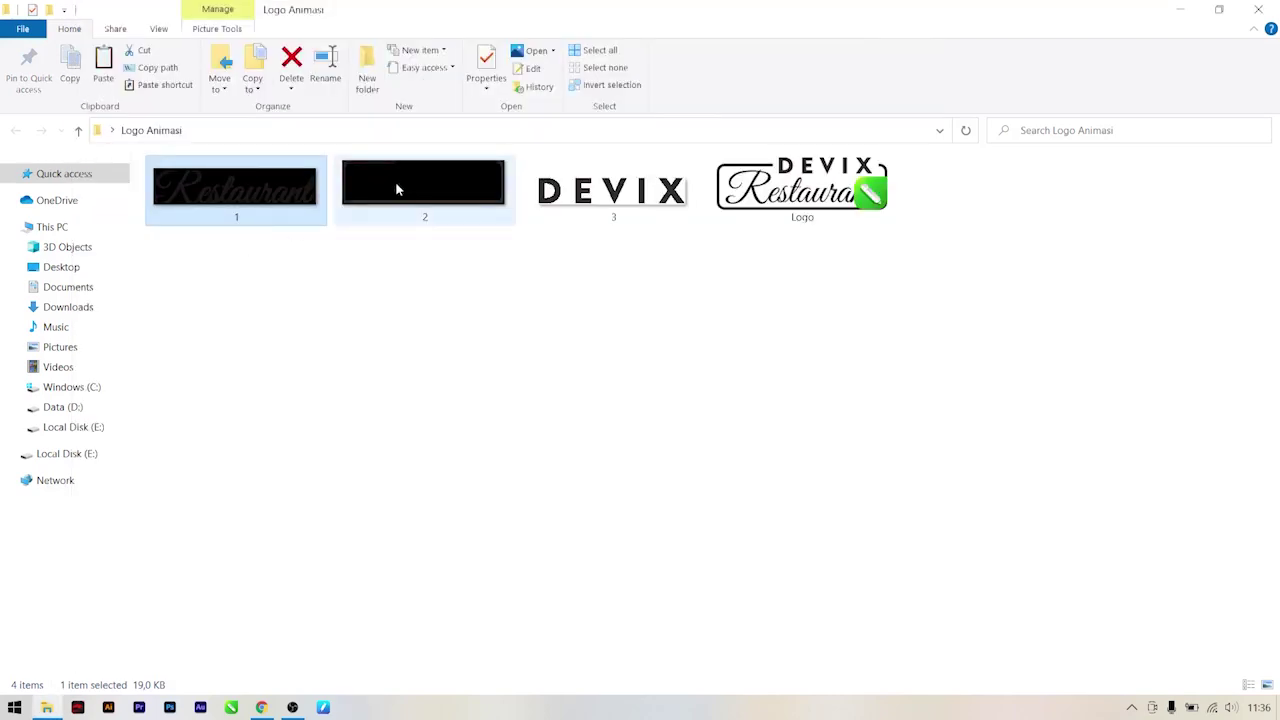
Preview images 2 and 3 in Photos, then close the Logo Animasi folder.
double_click(396, 189)
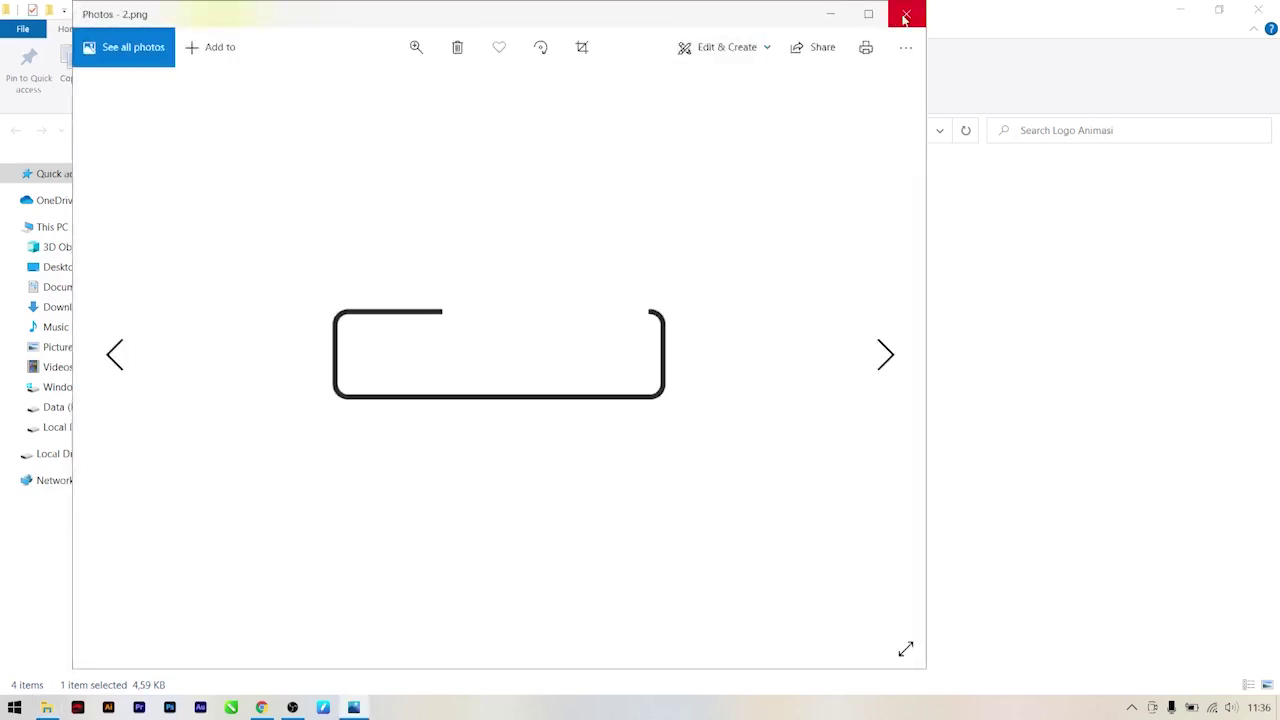
left_click(906, 13)
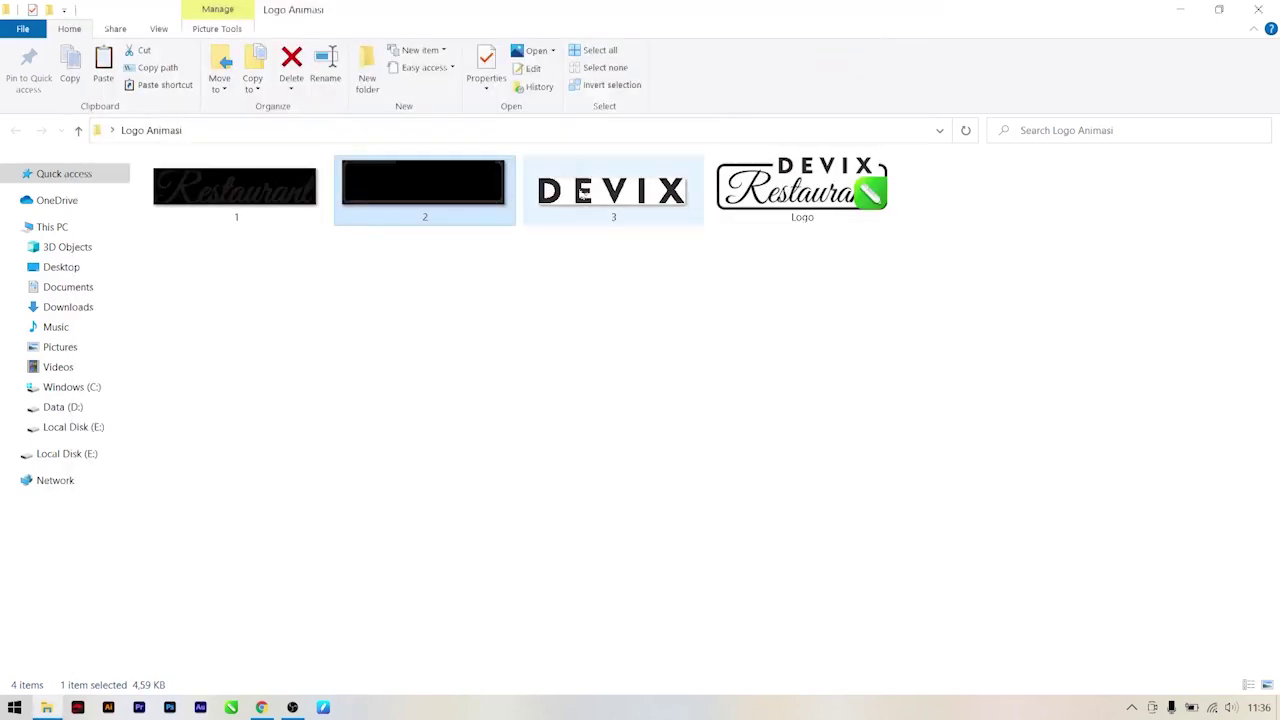
double_click(612, 192)
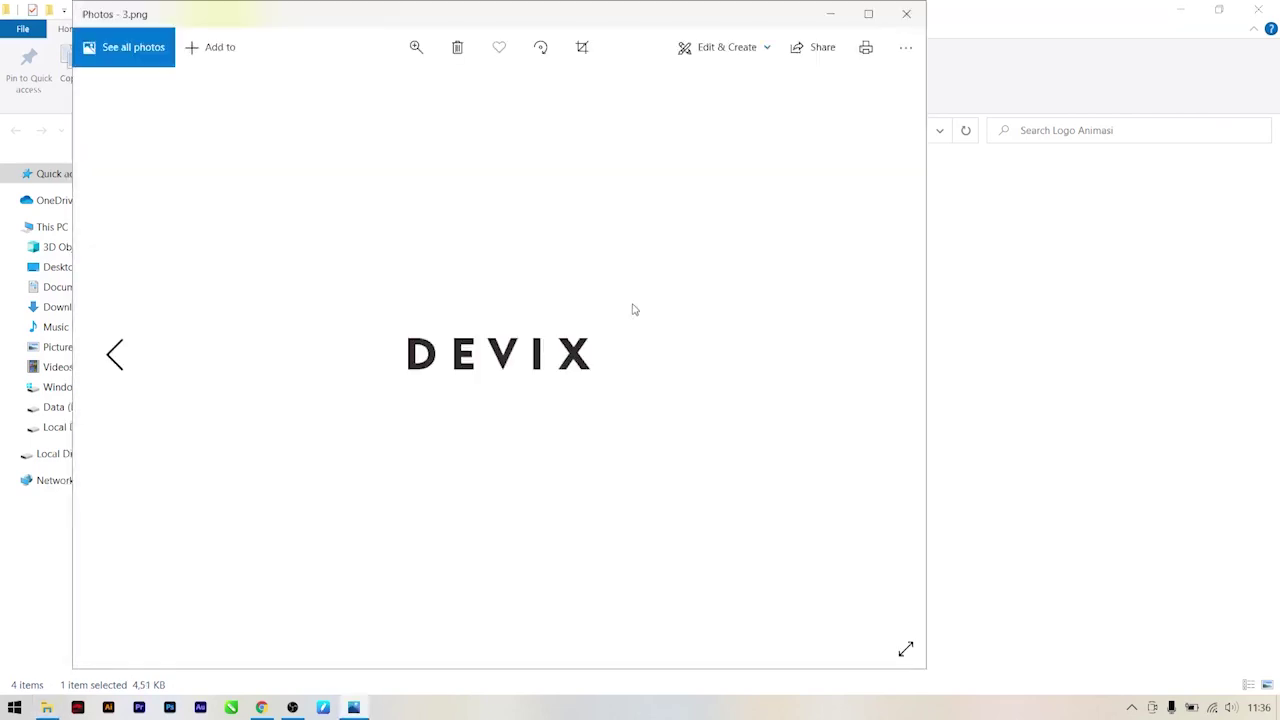
left_click(909, 11)
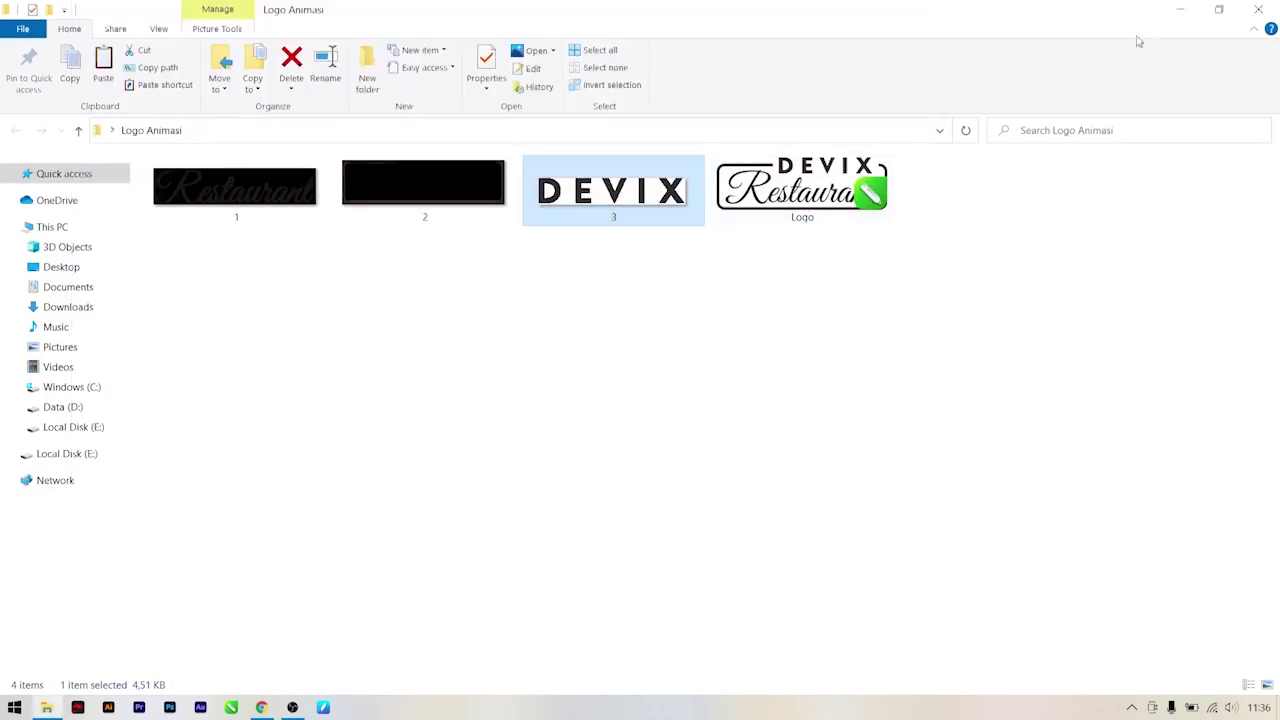
left_click(1250, 10)
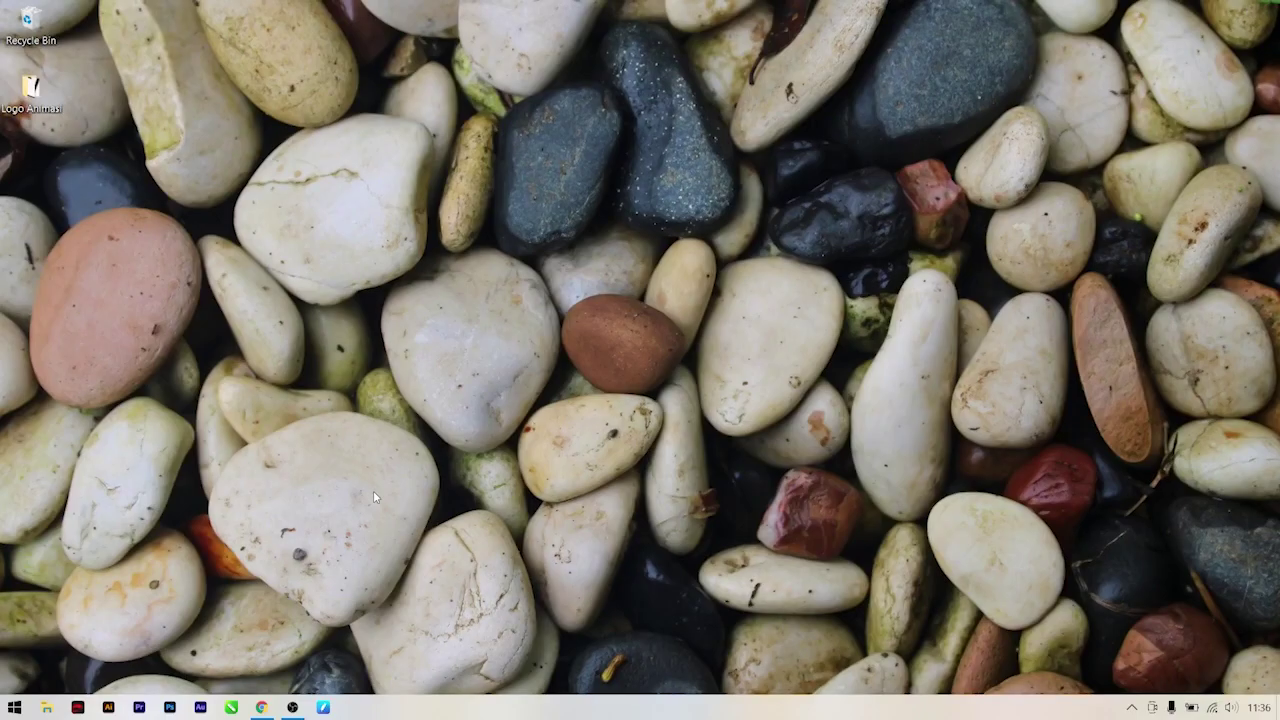
Bring 1.png, 2.png and 3.png from the Logo Animasi folder into Premiere's Logo project.
left_click(141, 709)
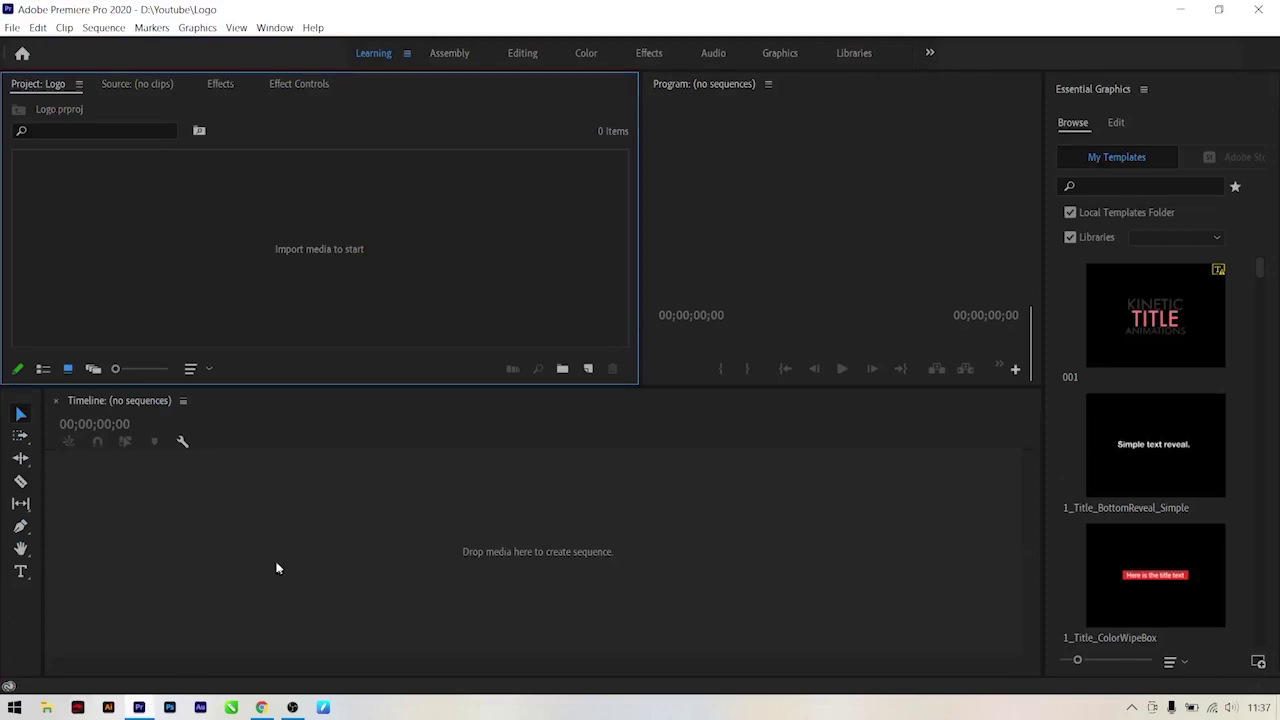
left_click(141, 709)
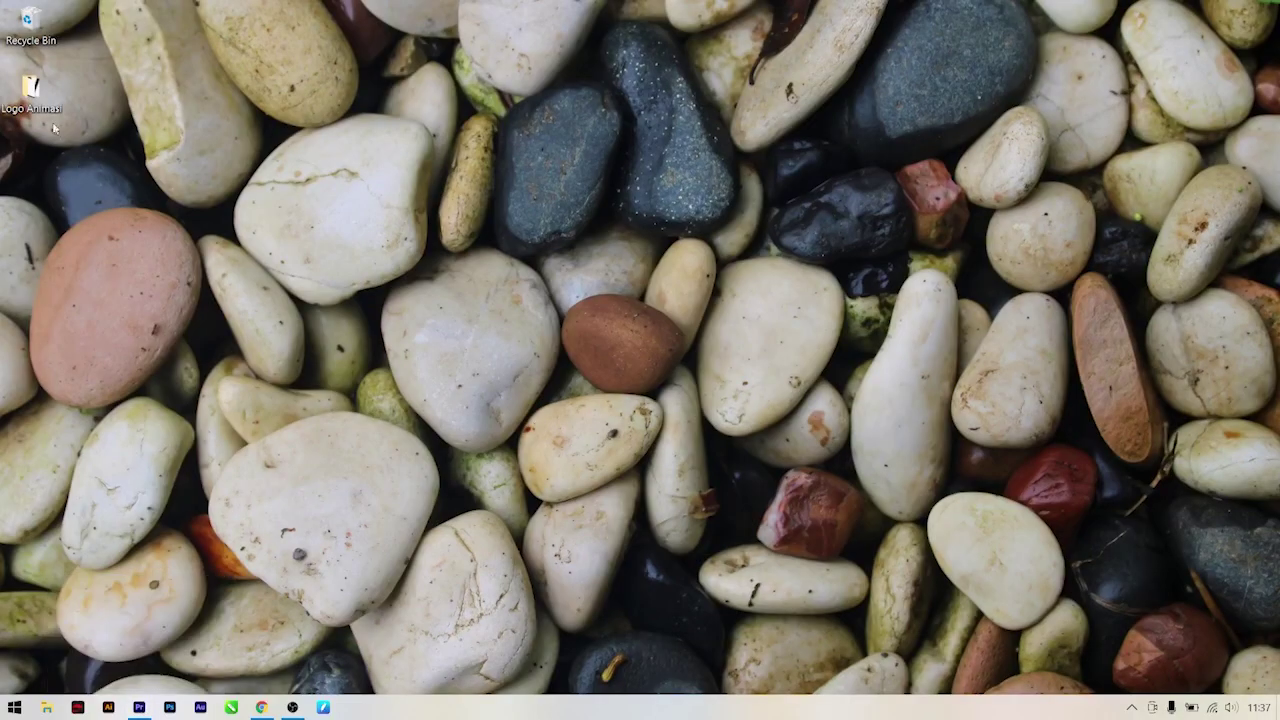
double_click(26, 88)
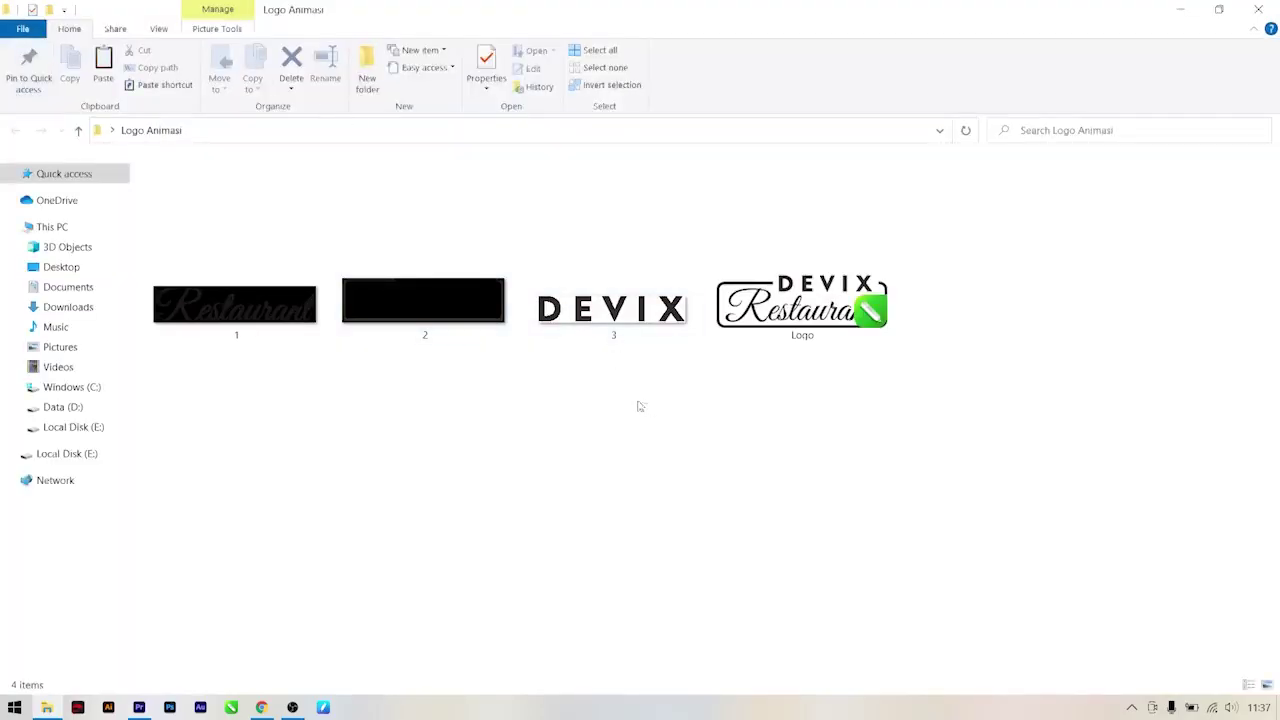
mouse_move(647, 403)
left_mouse_down()
mouse_move(232, 298)
mouse_move(158, 667)
mouse_move(214, 203)
left_mouse_up()
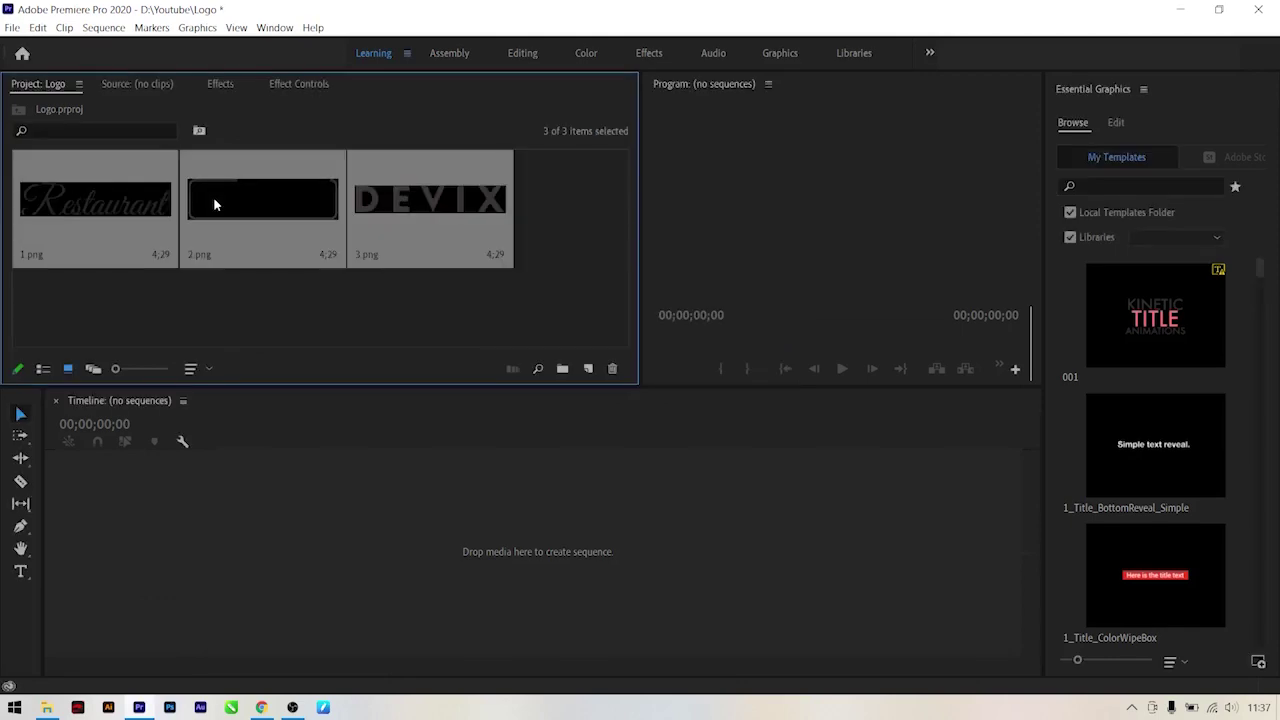
Create a 1280×720 white colour matte named Putih in the project.
left_click(405, 300)
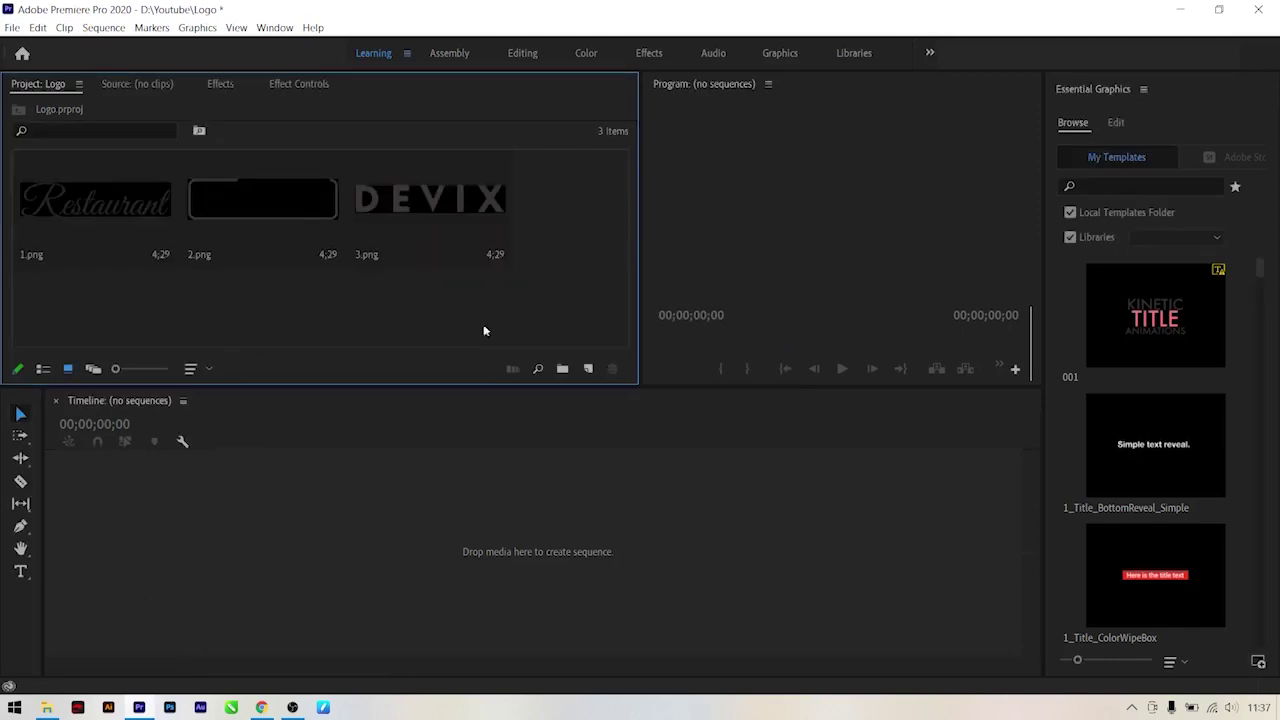
left_click(588, 369)
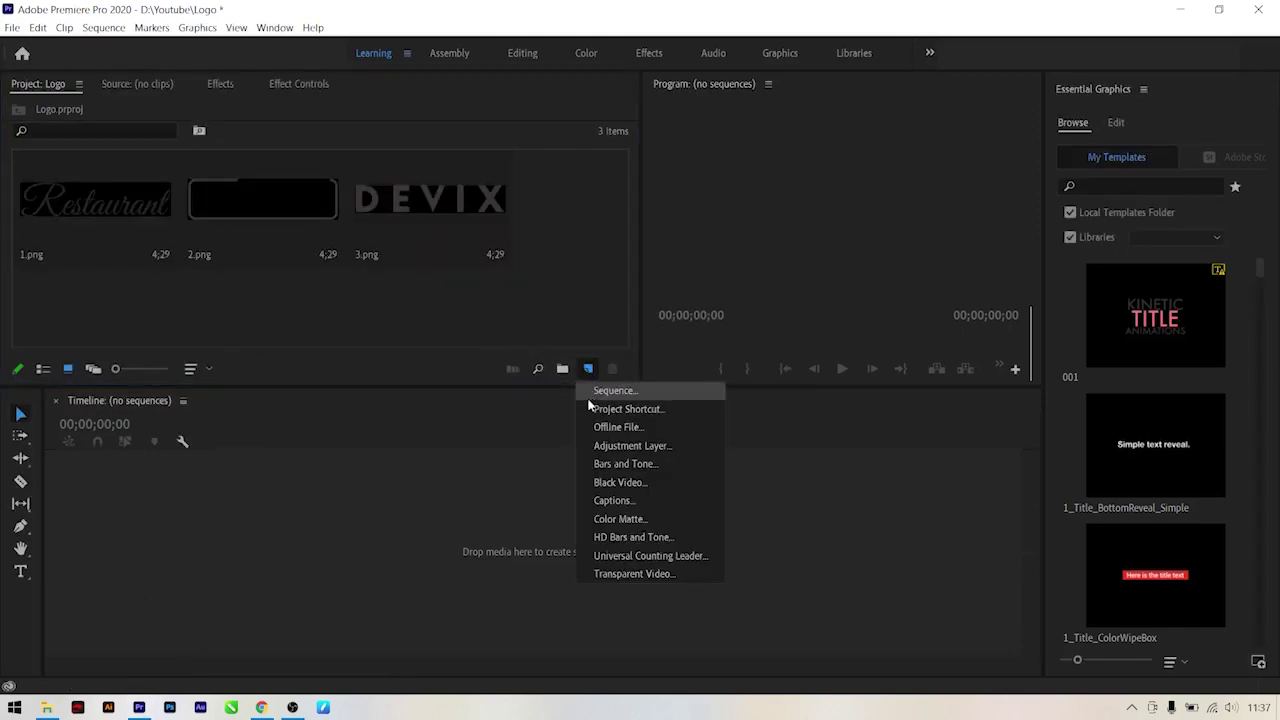
left_click(607, 520)
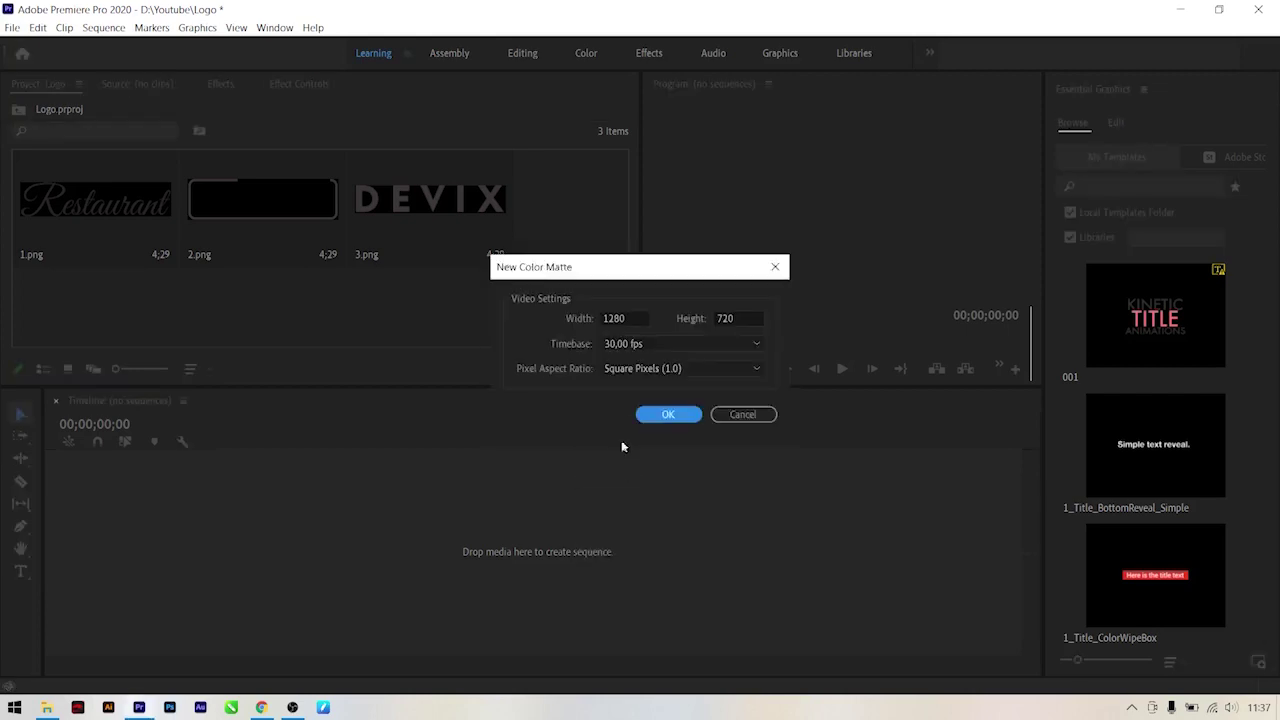
left_click(646, 414)
left_click_drag(646, 398, 422, 476)
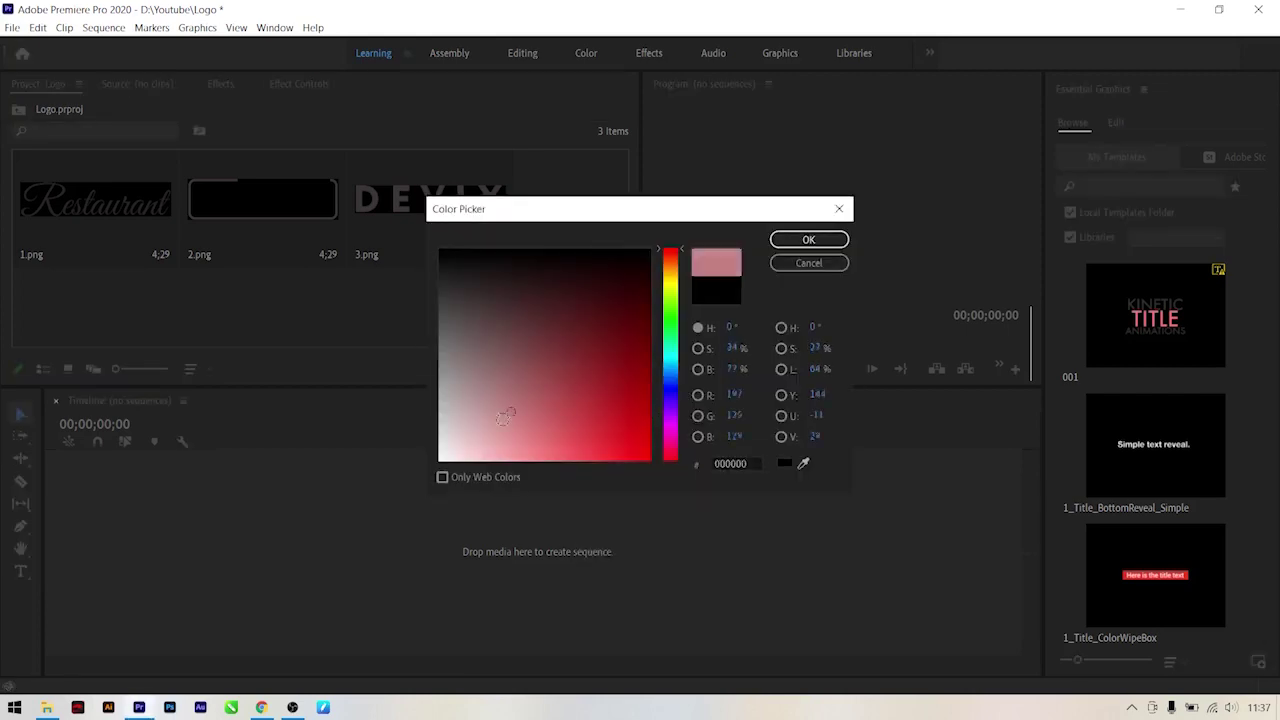
left_click(806, 240)
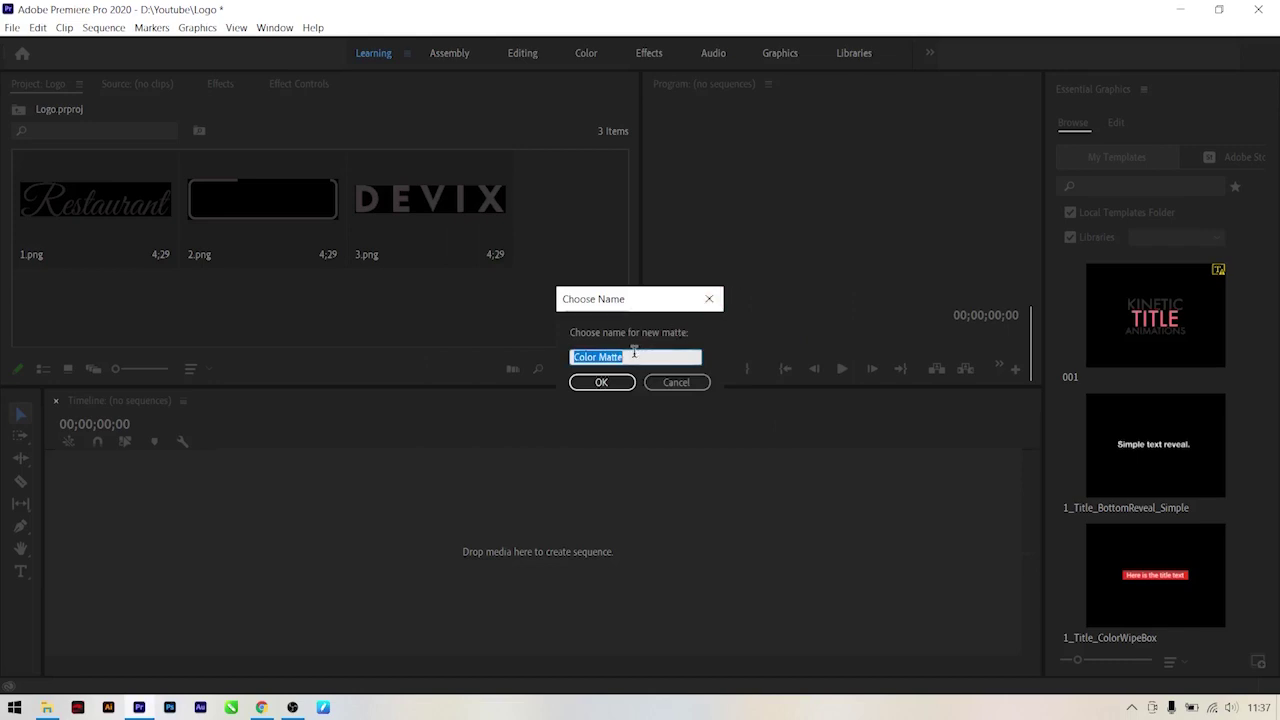
type("Putih")
key("Return")
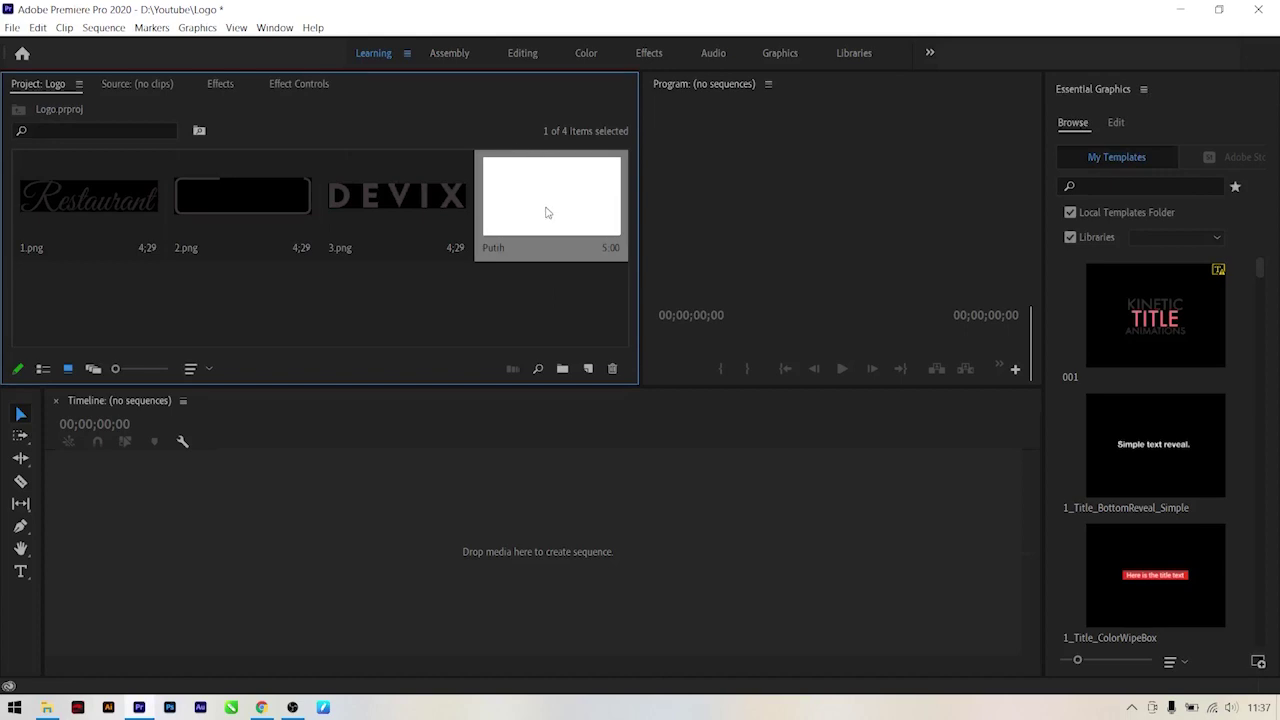
Duplicate the Putih matte and build a new sequence from it.
key("ctrl+c")
key("ctrl+v")
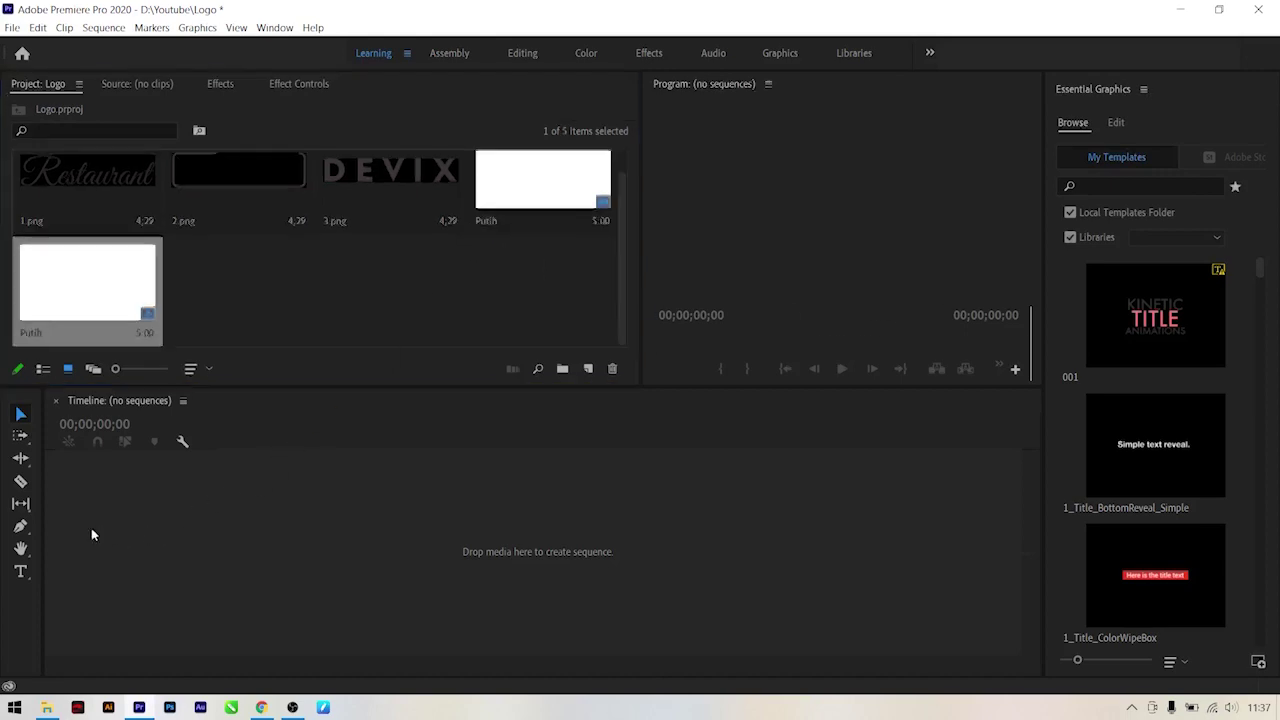
left_click_drag(91, 535, 91, 535)
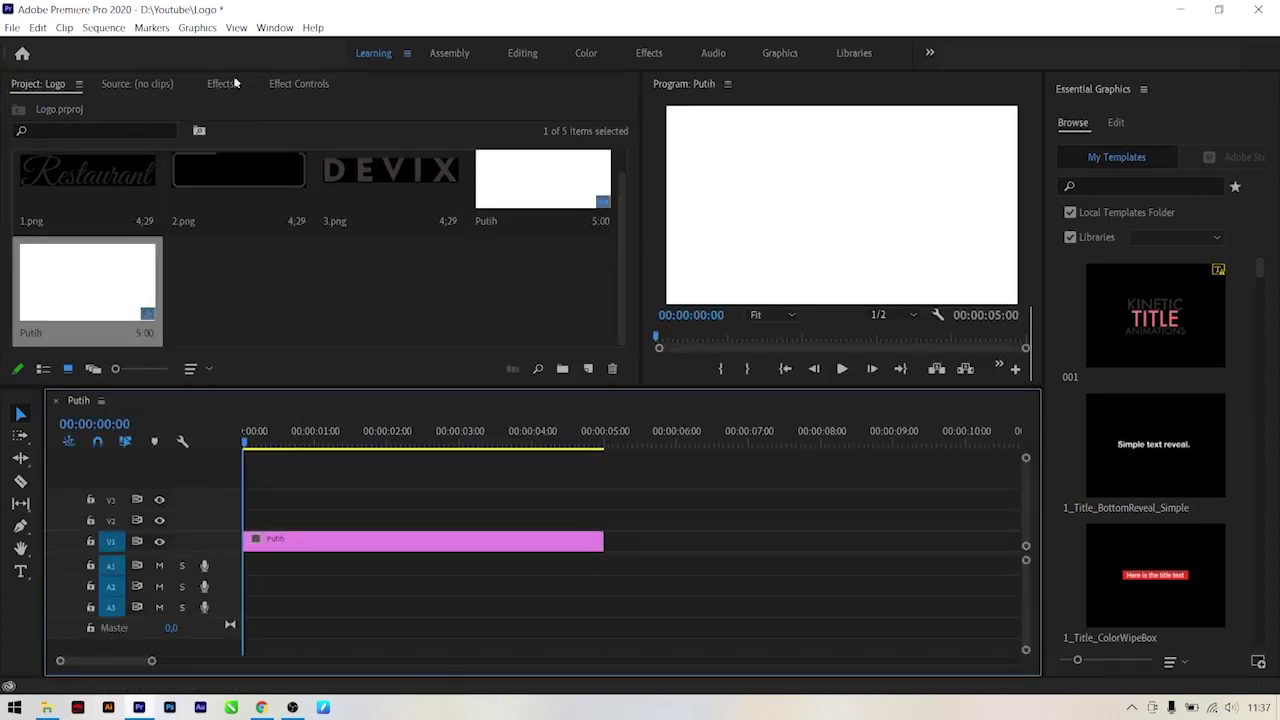
Apply the Dissolve > Dip to Black transition at the start of the Putih clip.
left_click(273, 83)
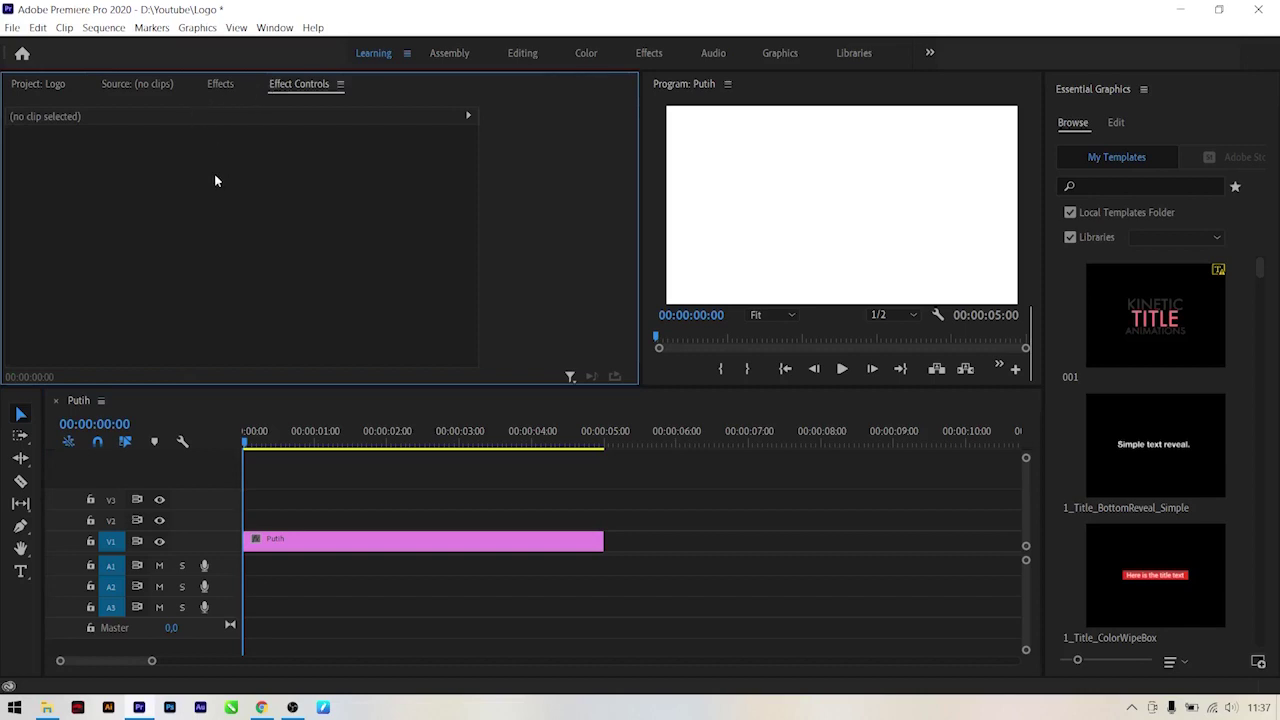
left_click(214, 85)
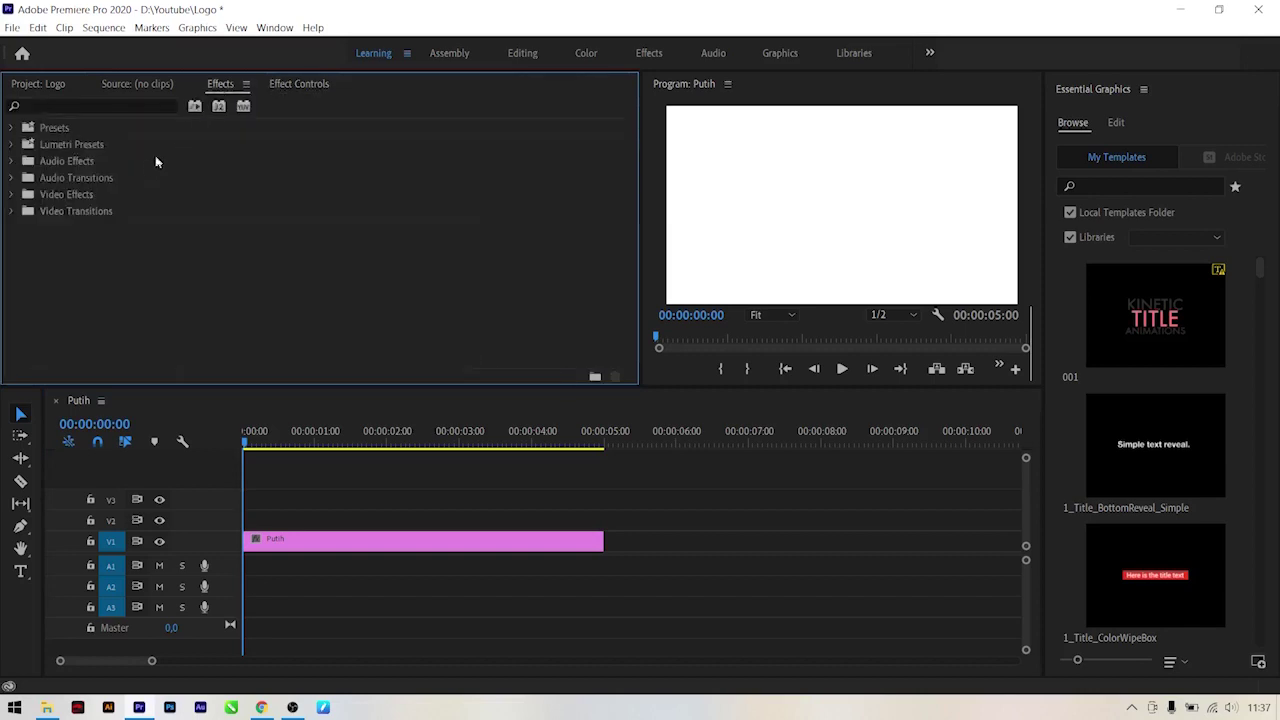
left_click(12, 211)
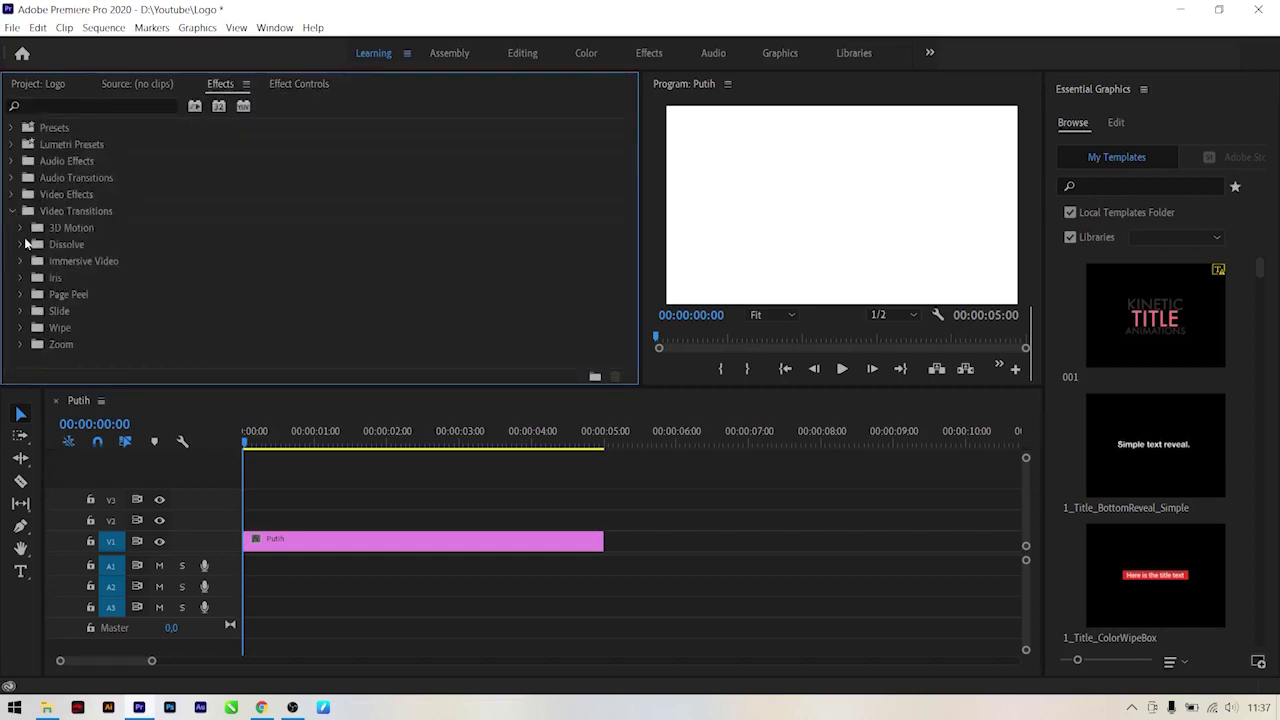
left_click(22, 244)
left_click_drag(45, 296, 256, 545)
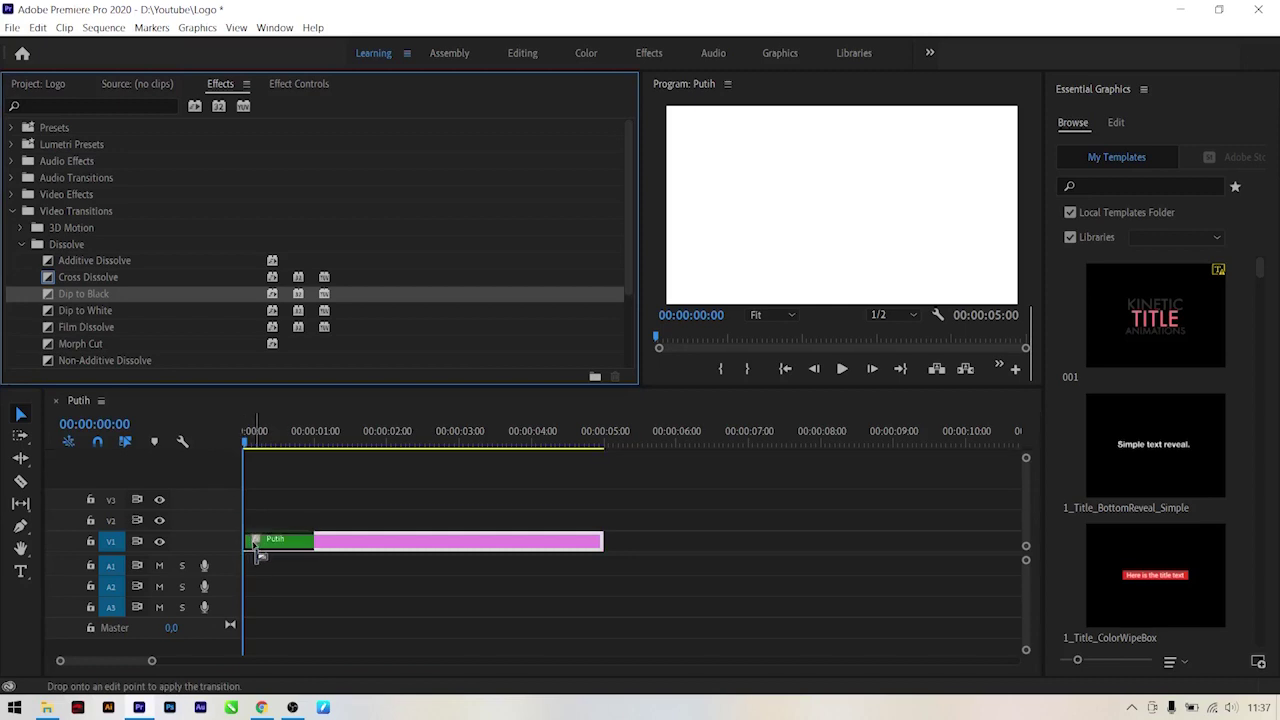
left_click_drag(49, 292, 256, 545)
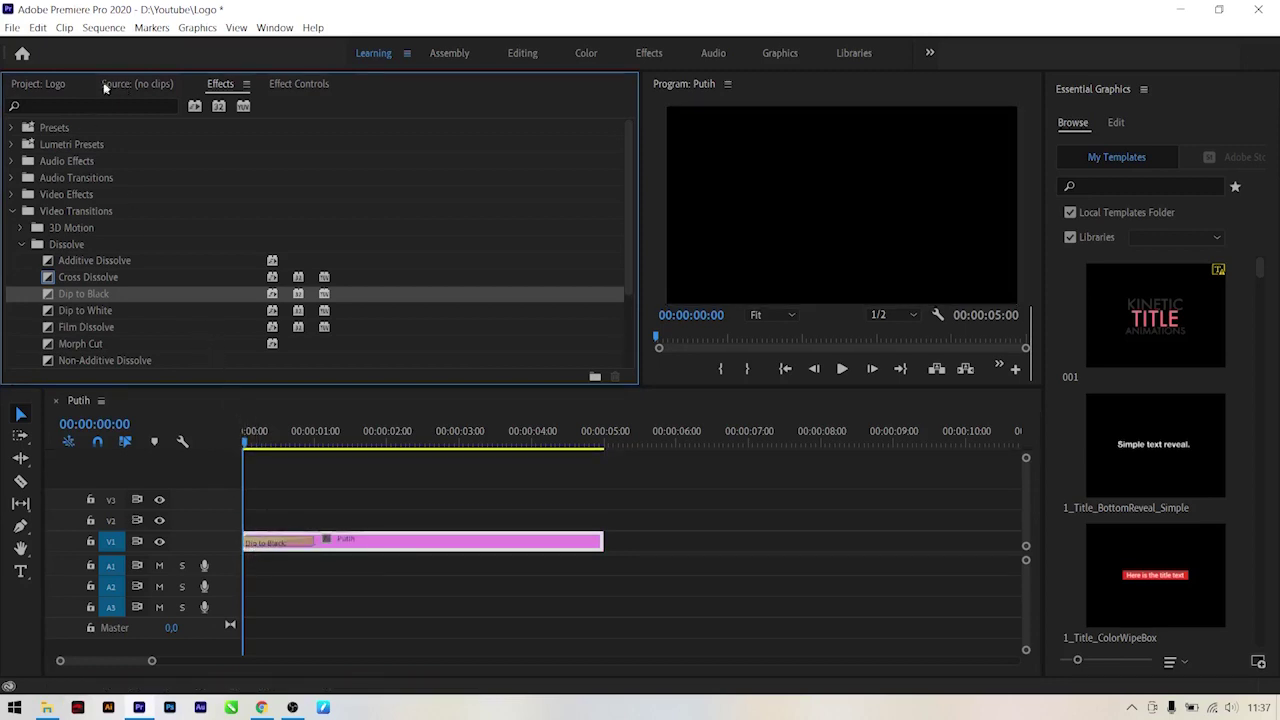
left_click(57, 87)
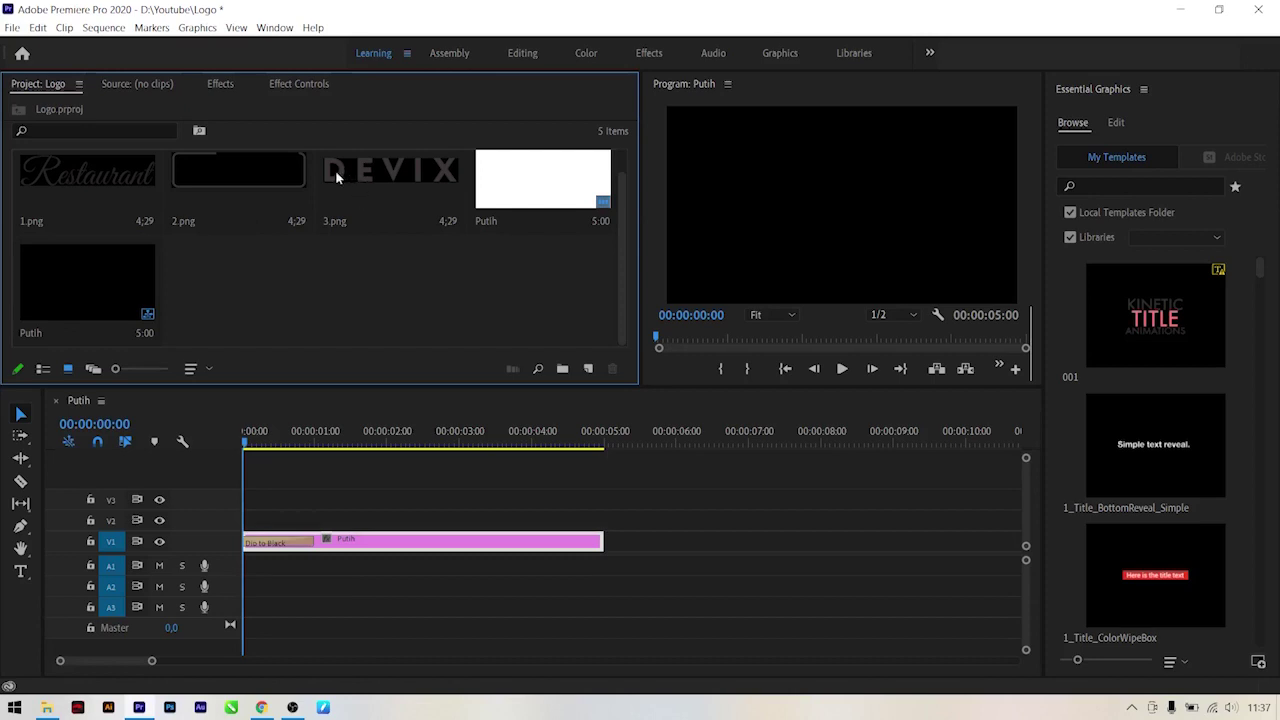
Place 3.png on V2 and 2.png on V3, both starting at 00:00:01:00.
left_click_drag(340, 166, 303, 522)
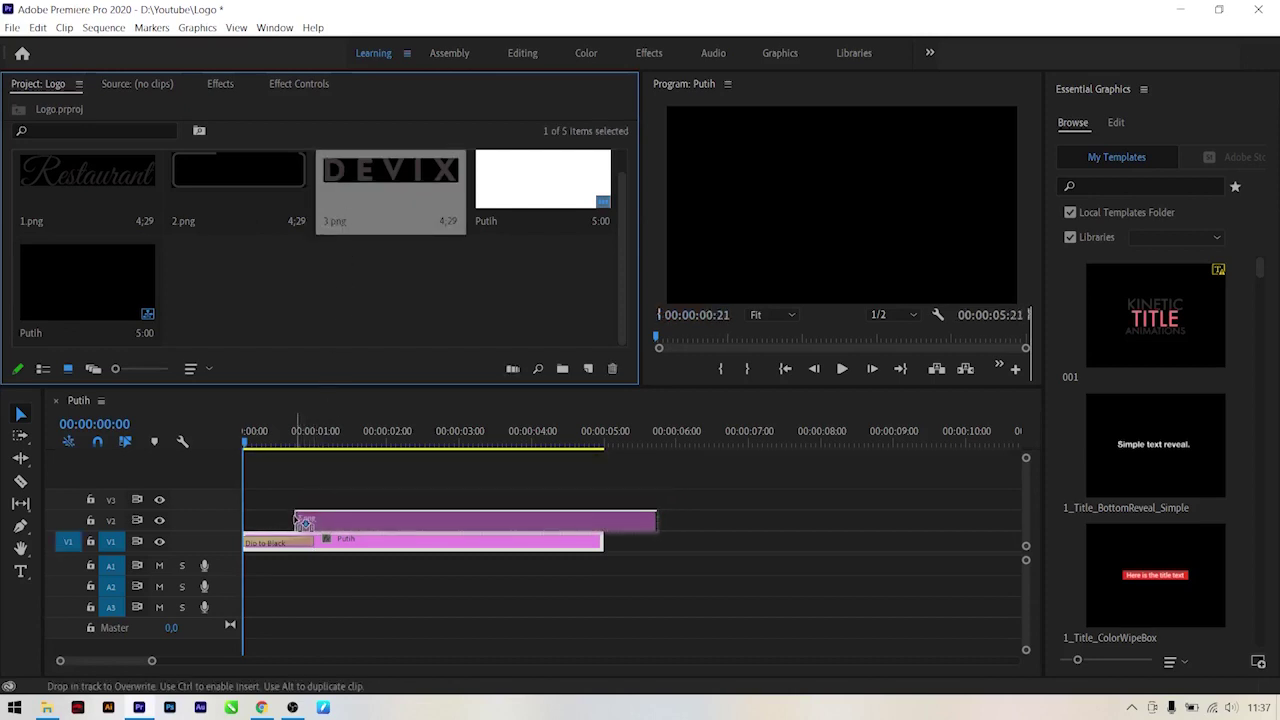
left_click_drag(303, 522, 313, 528)
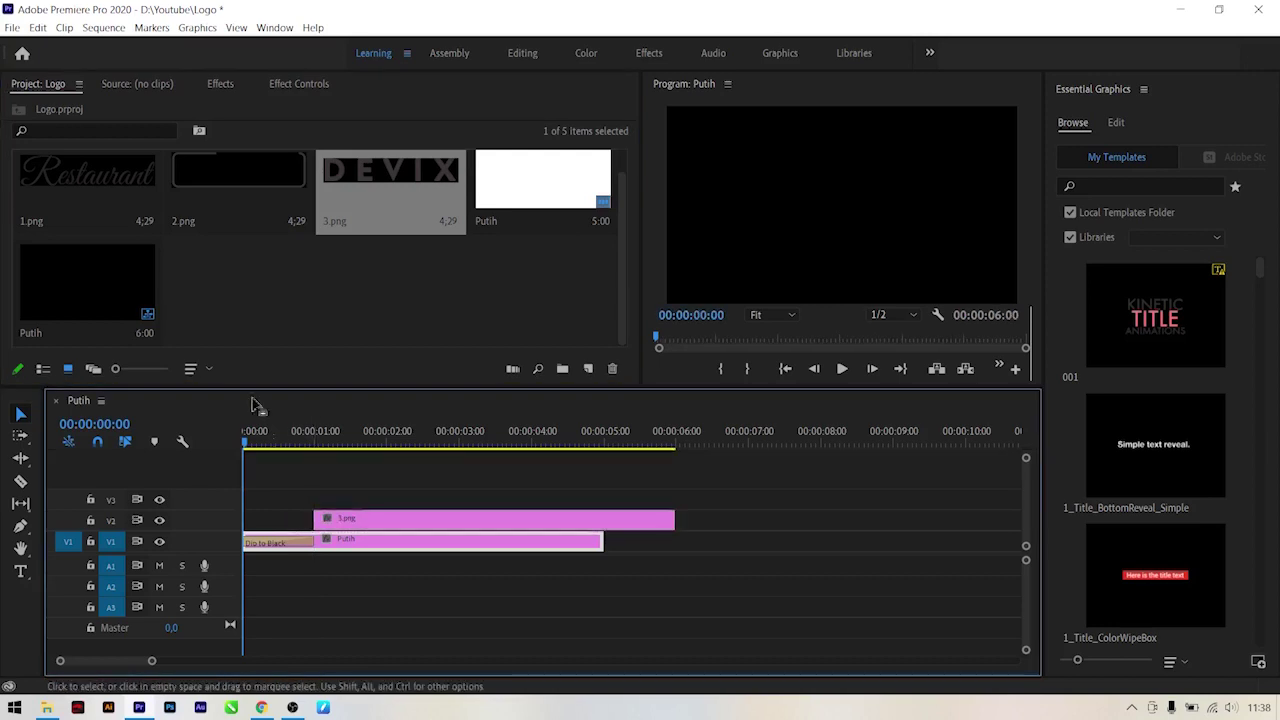
left_click_drag(195, 181, 338, 499)
left_click(329, 433)
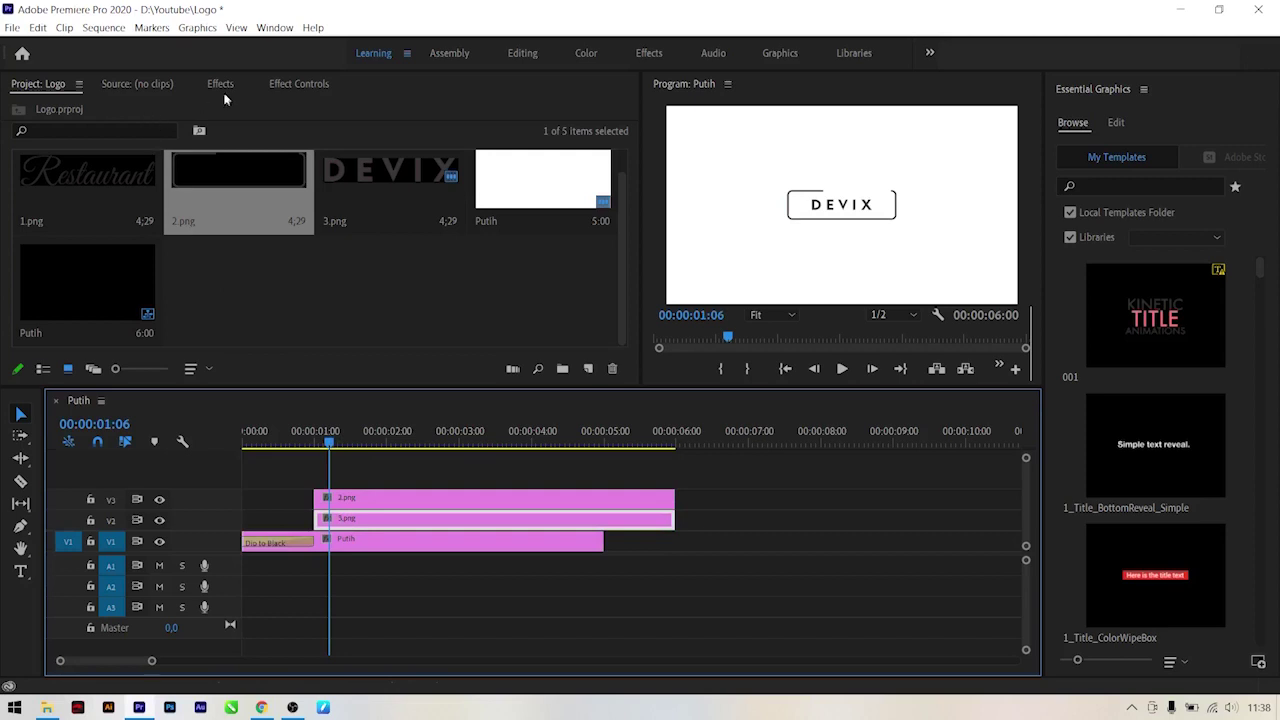
Set 3.png's Scale to 90 and Position to 697, 309 in Effect Controls.
left_click(284, 83)
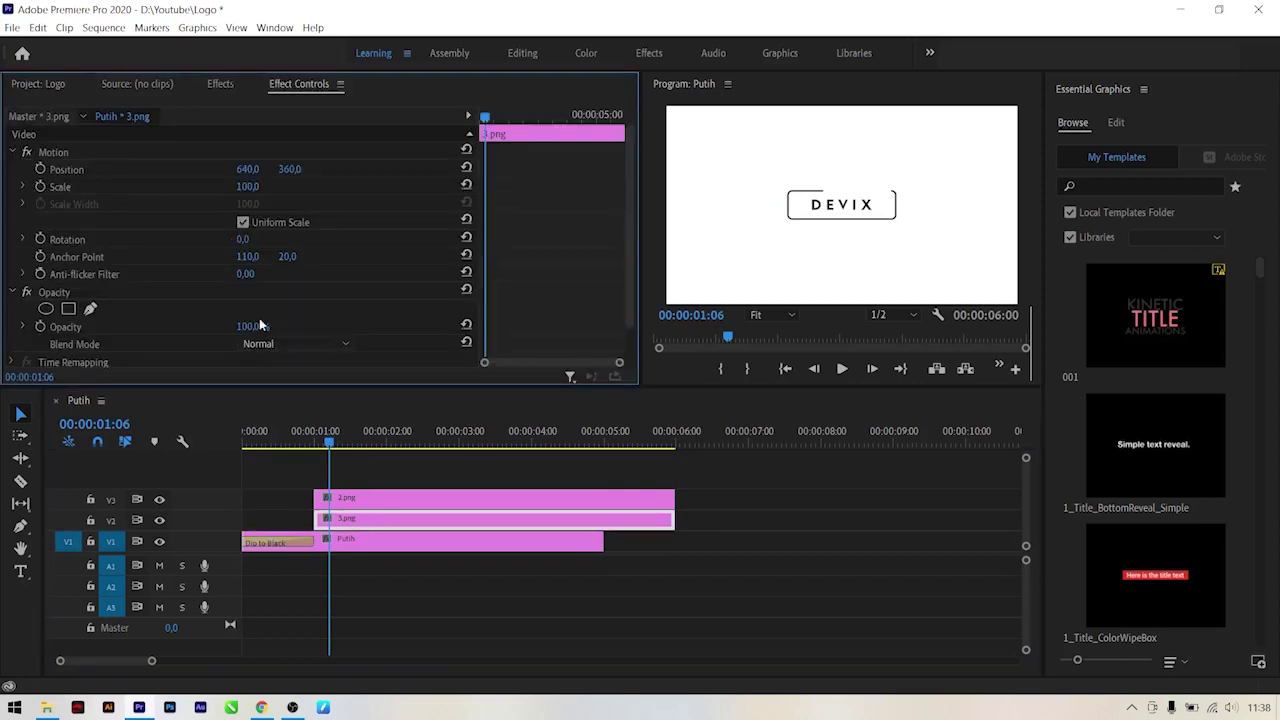
left_click(248, 188)
type("90")
key("Return")
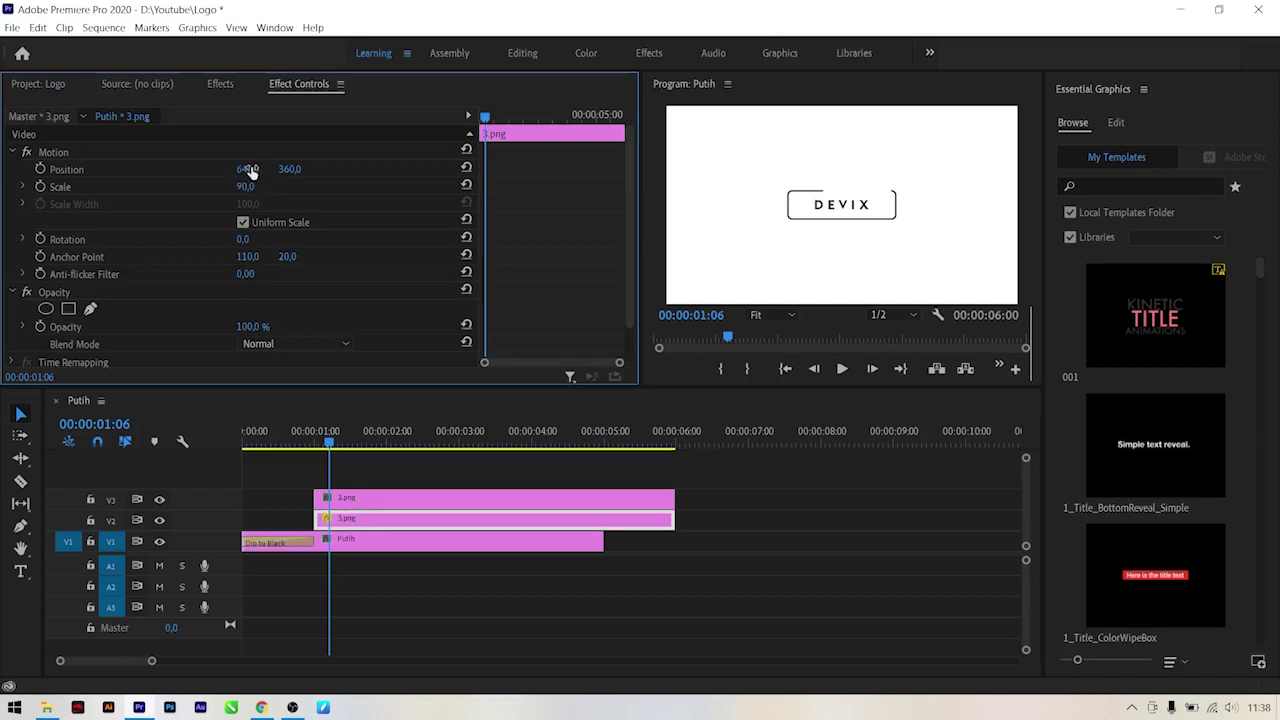
left_click_drag(247, 169, 276, 169)
left_click(348, 520)
left_click(366, 466)
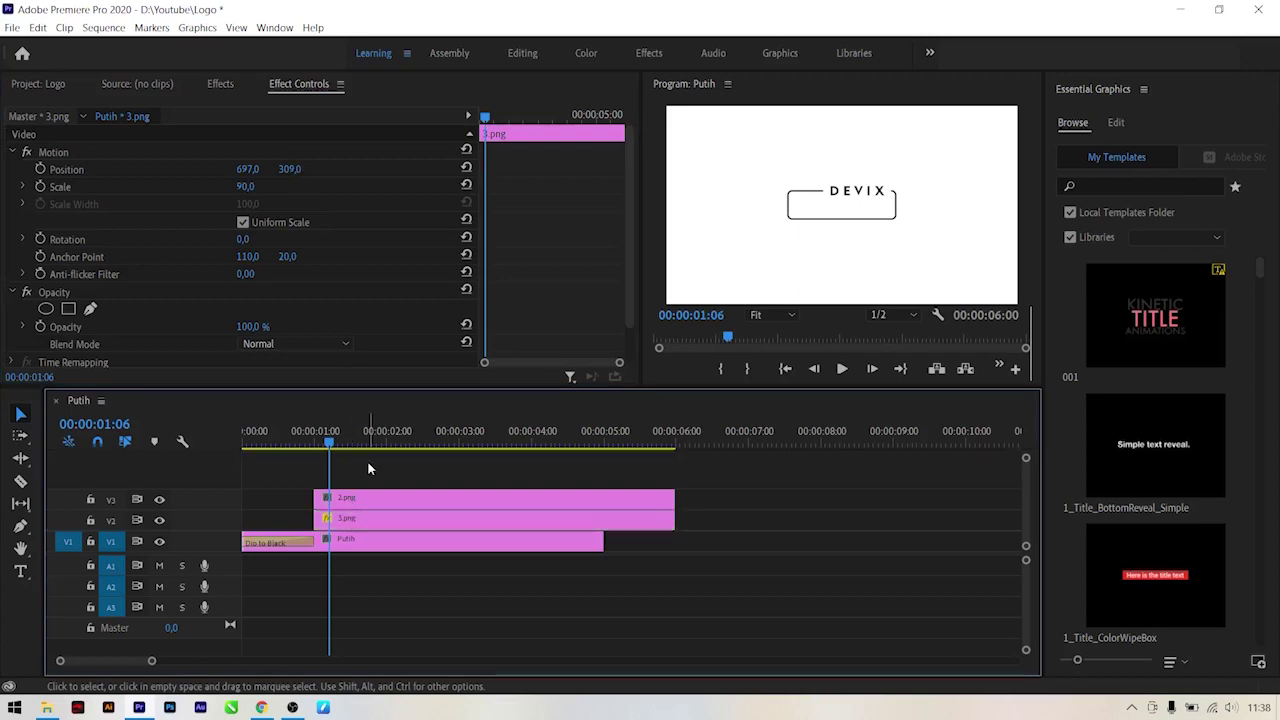
left_click(360, 523)
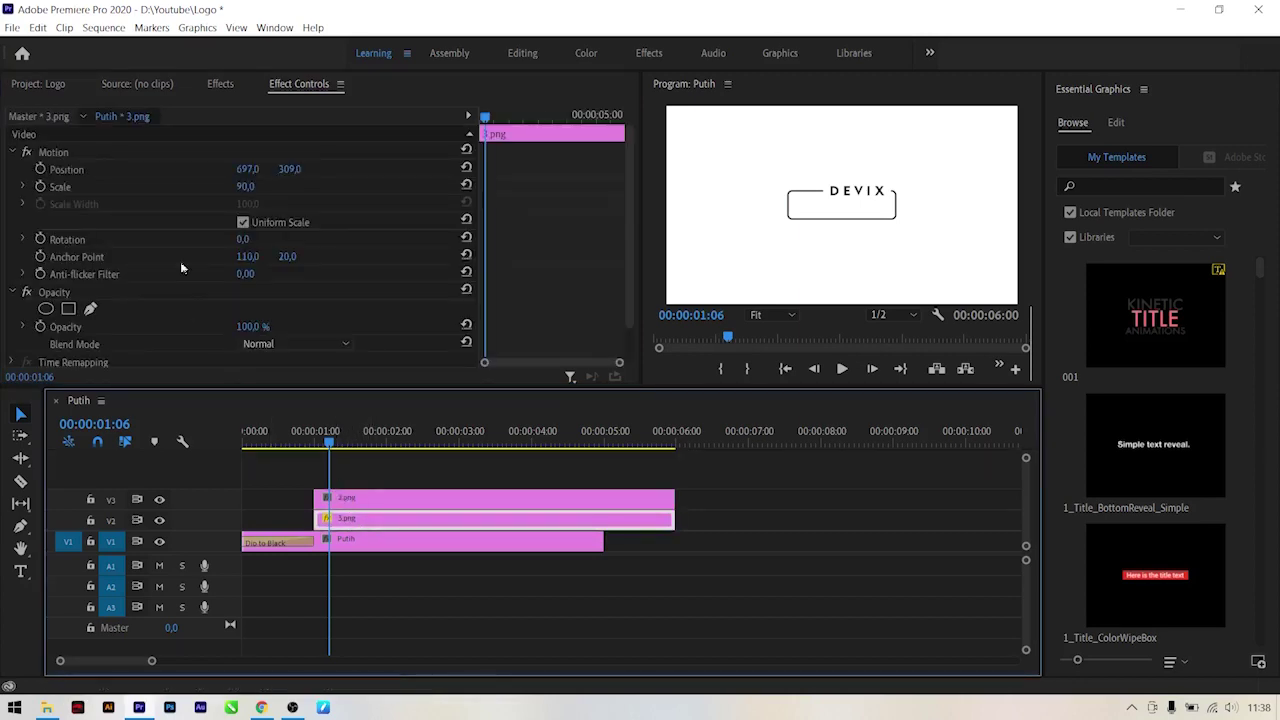
left_click(218, 86)
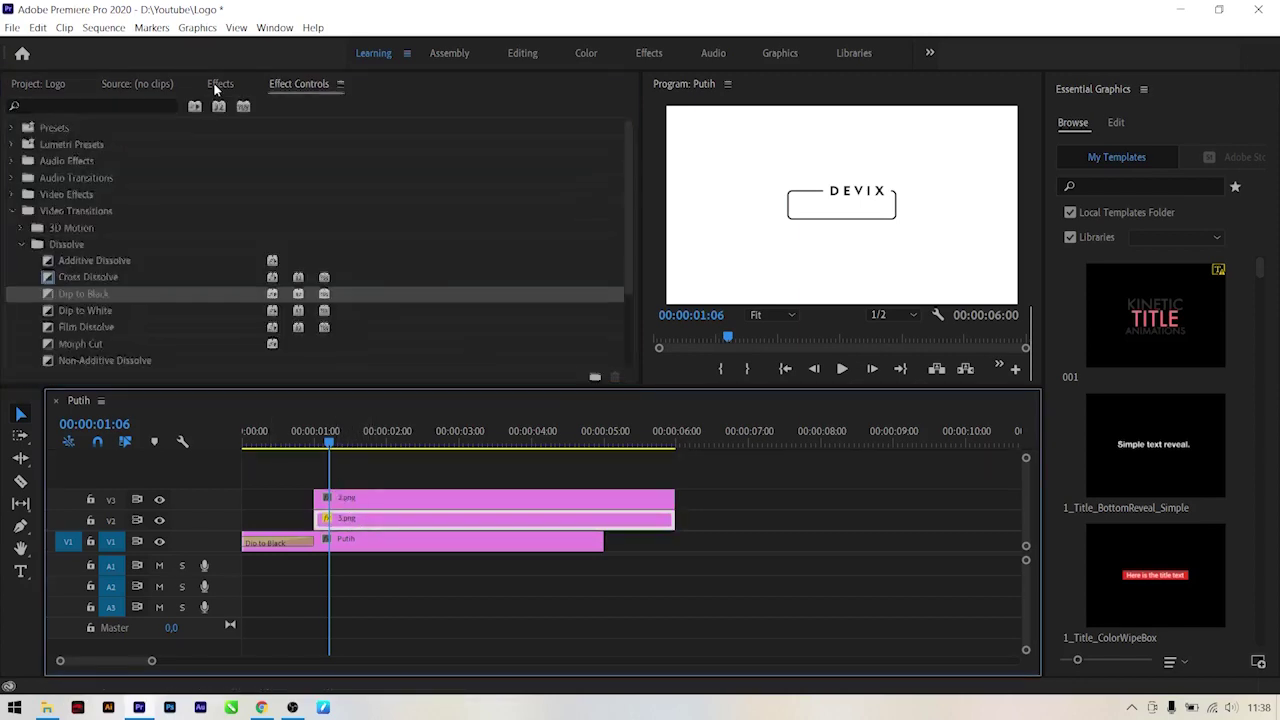
Search effects for "3d" and apply Basic 3D to the 3.png clip.
left_click(13, 211)
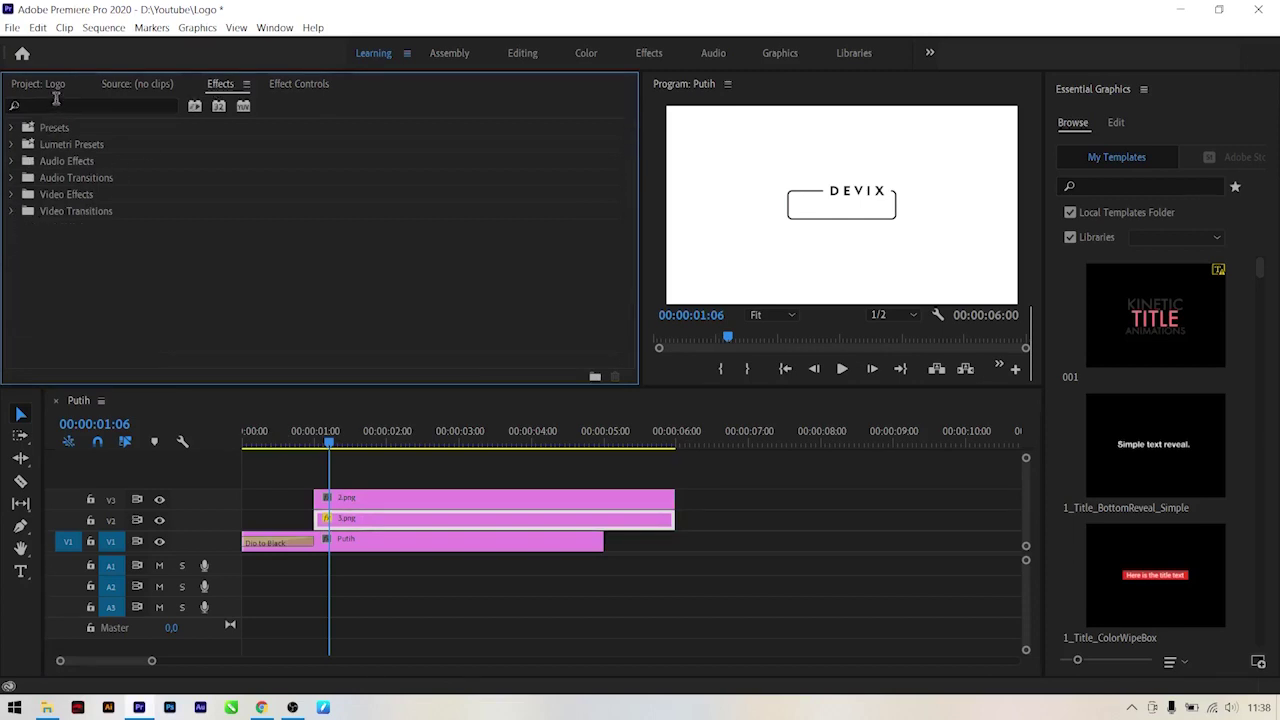
left_click(55, 105)
type("3d")
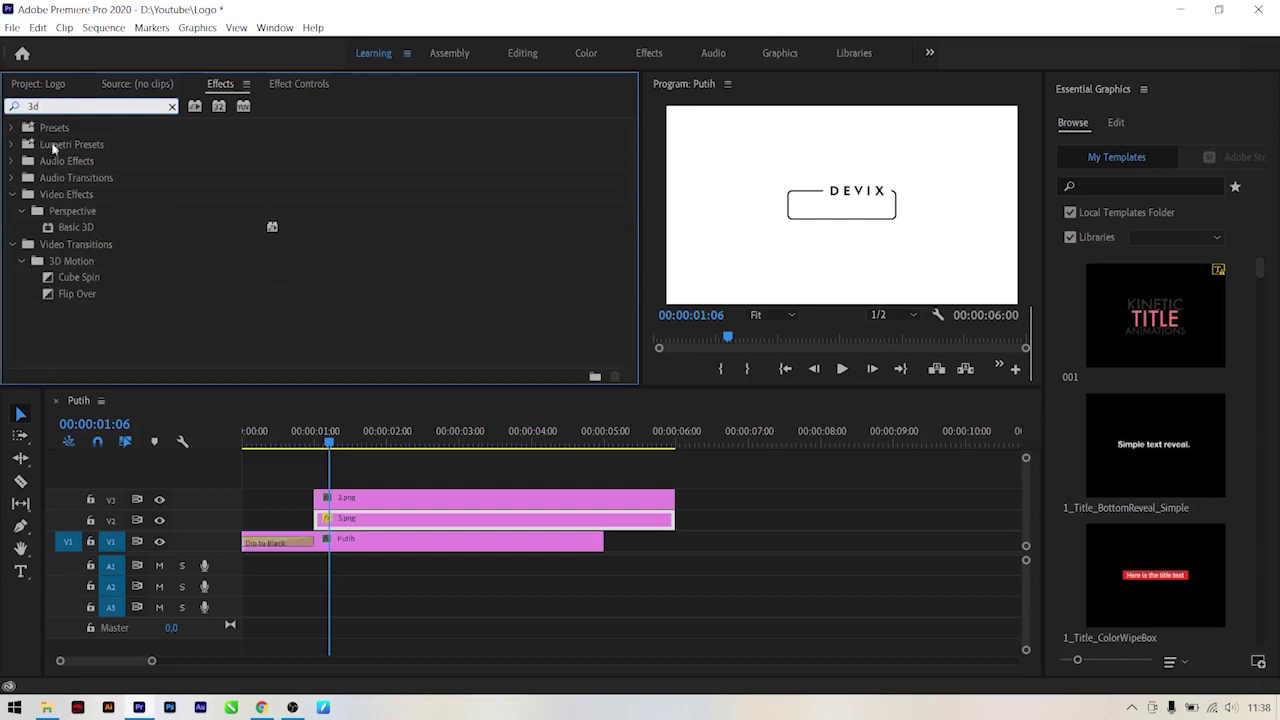
left_click_drag(55, 228, 345, 511)
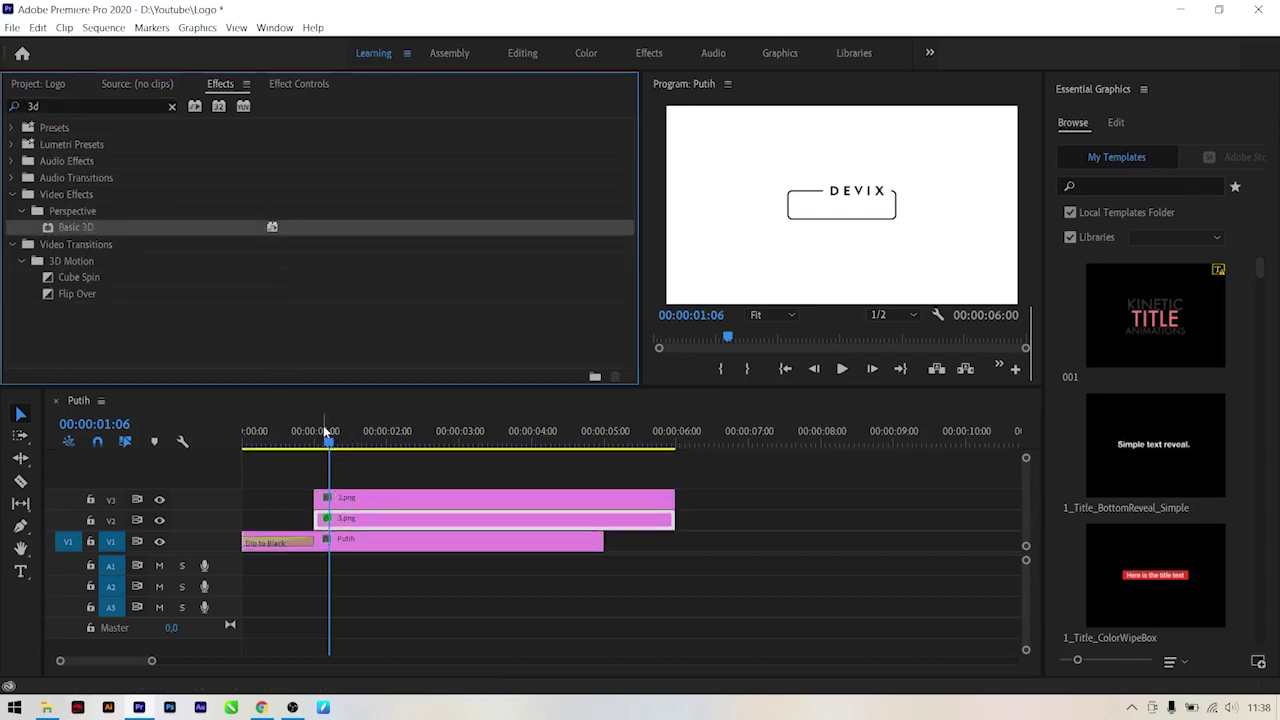
left_click_drag(329, 444, 316, 447)
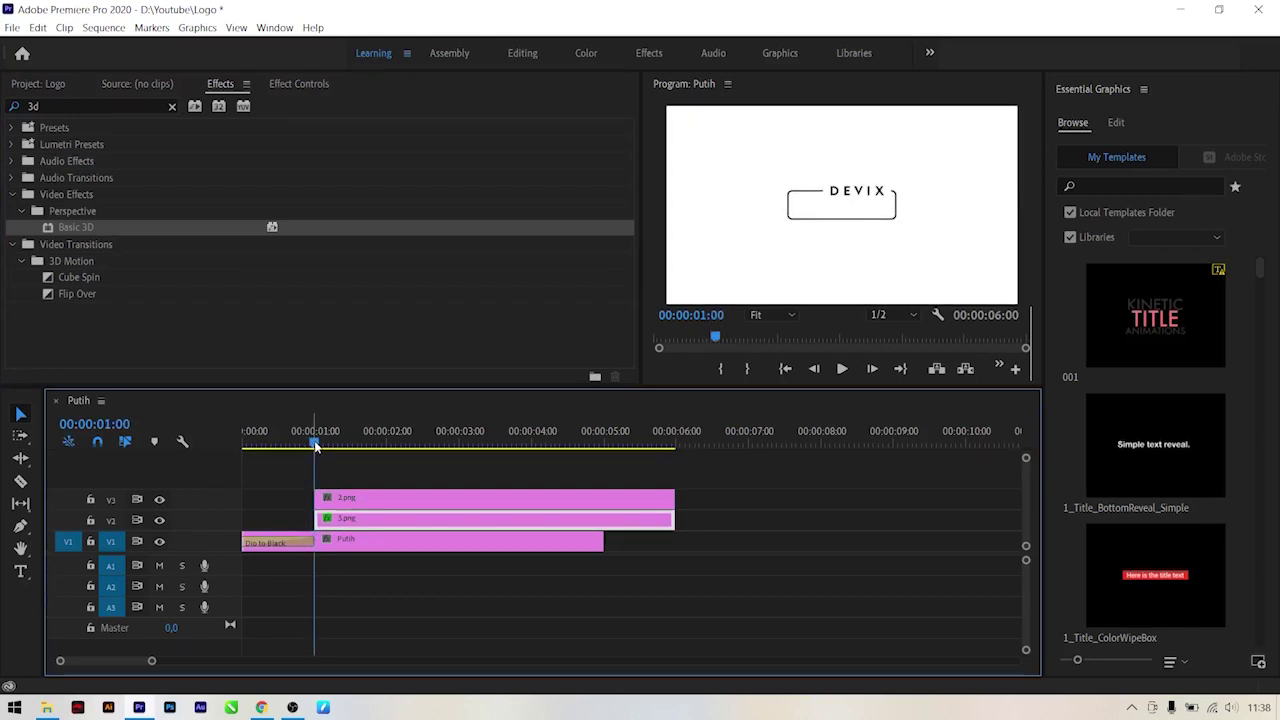
Move the 2.png clip so it starts at 00:00:01:15.
key("shift+Right")
key("shift+Right")
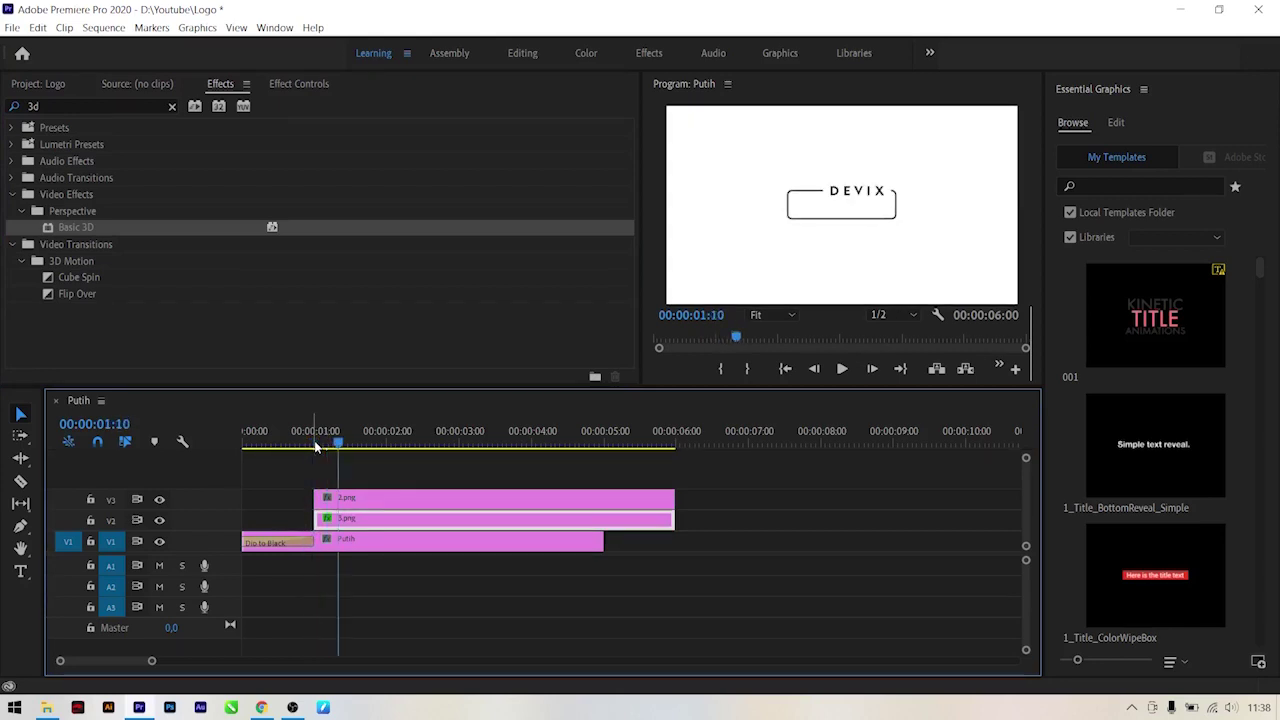
key("shift+Right")
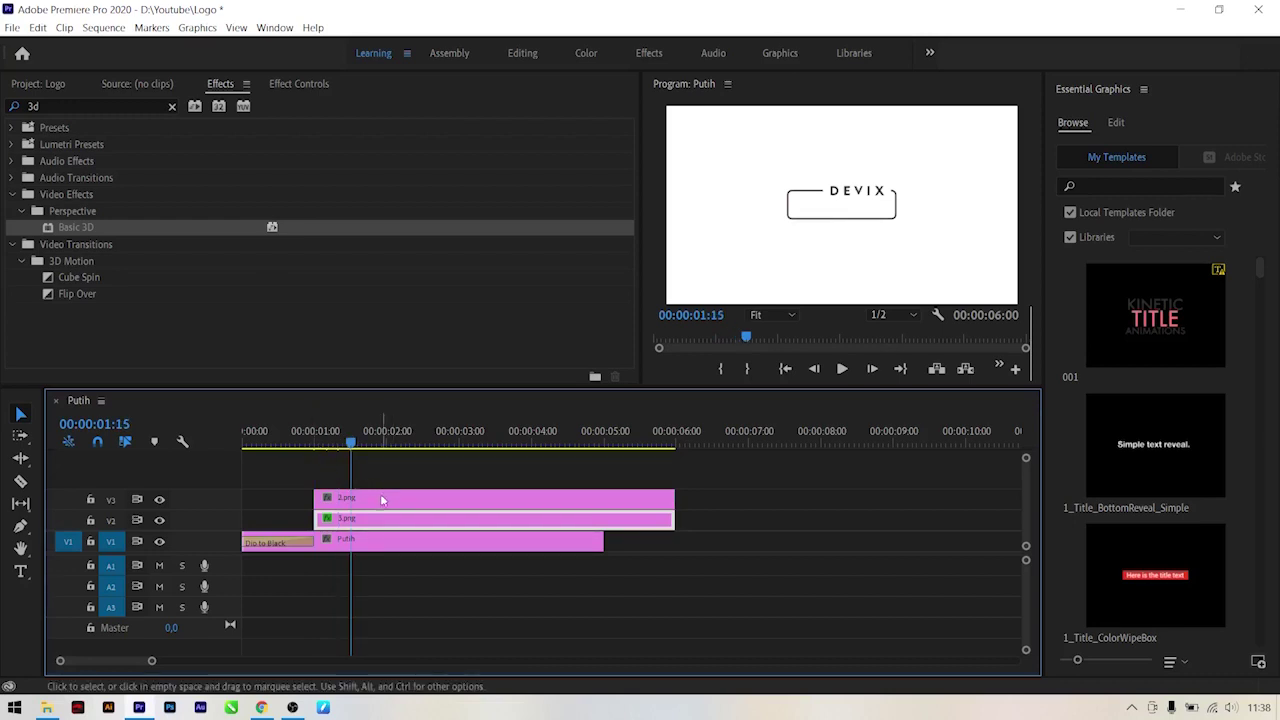
left_click_drag(368, 497, 397, 504)
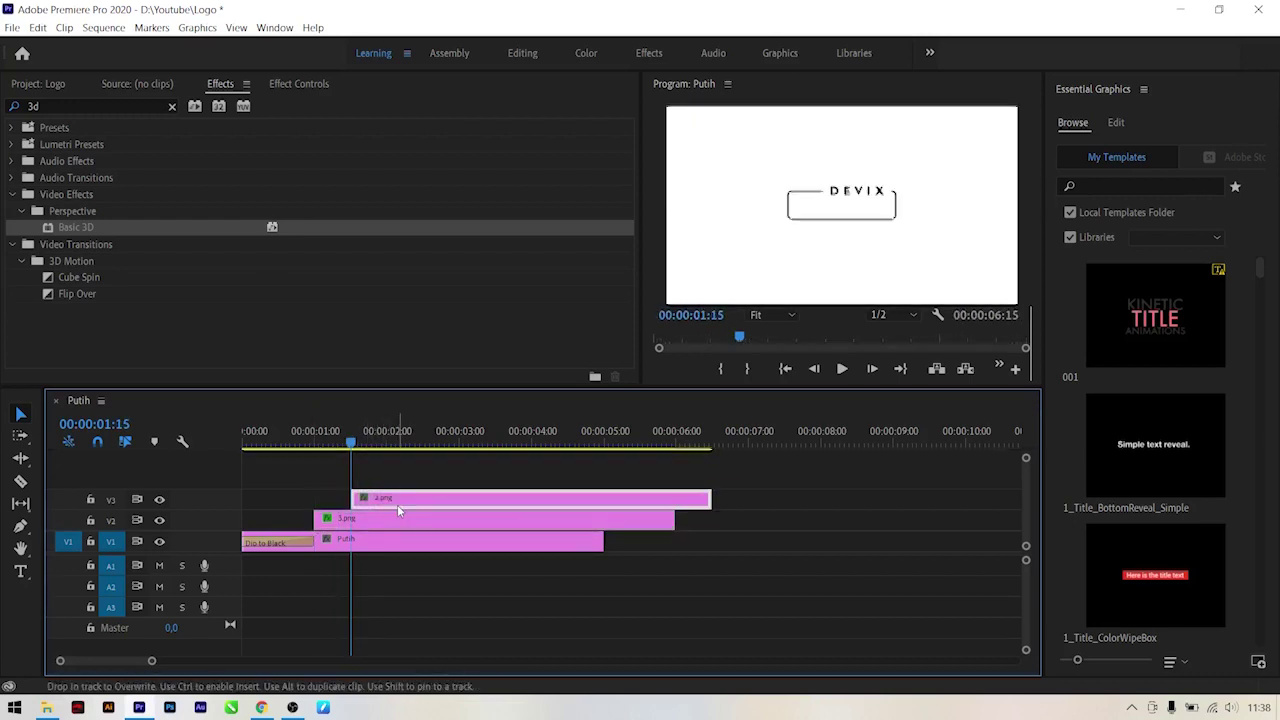
left_click(381, 522)
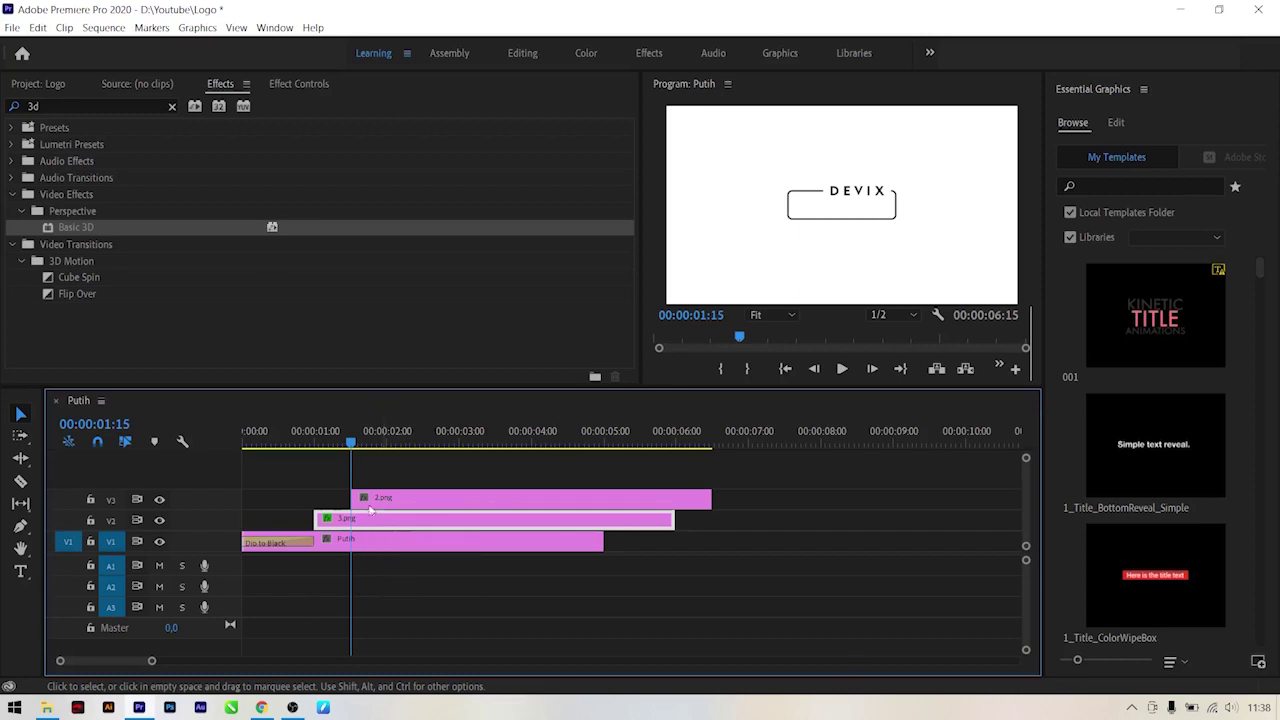
Keyframe 3.png's Basic 3D Tilt from -90° at 1:00 to 0° at 1:15, easing in.
left_click(297, 86)
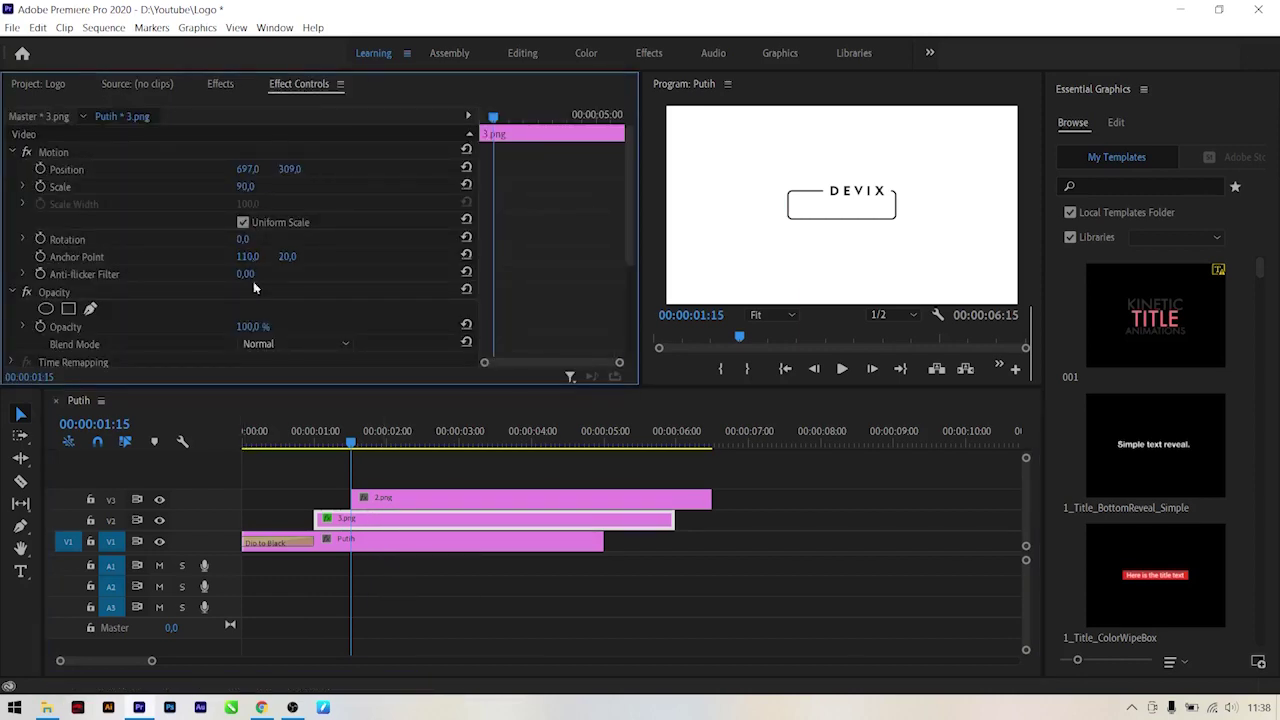
scroll(256, 308, "down", 3)
scroll(256, 313, "down", 2)
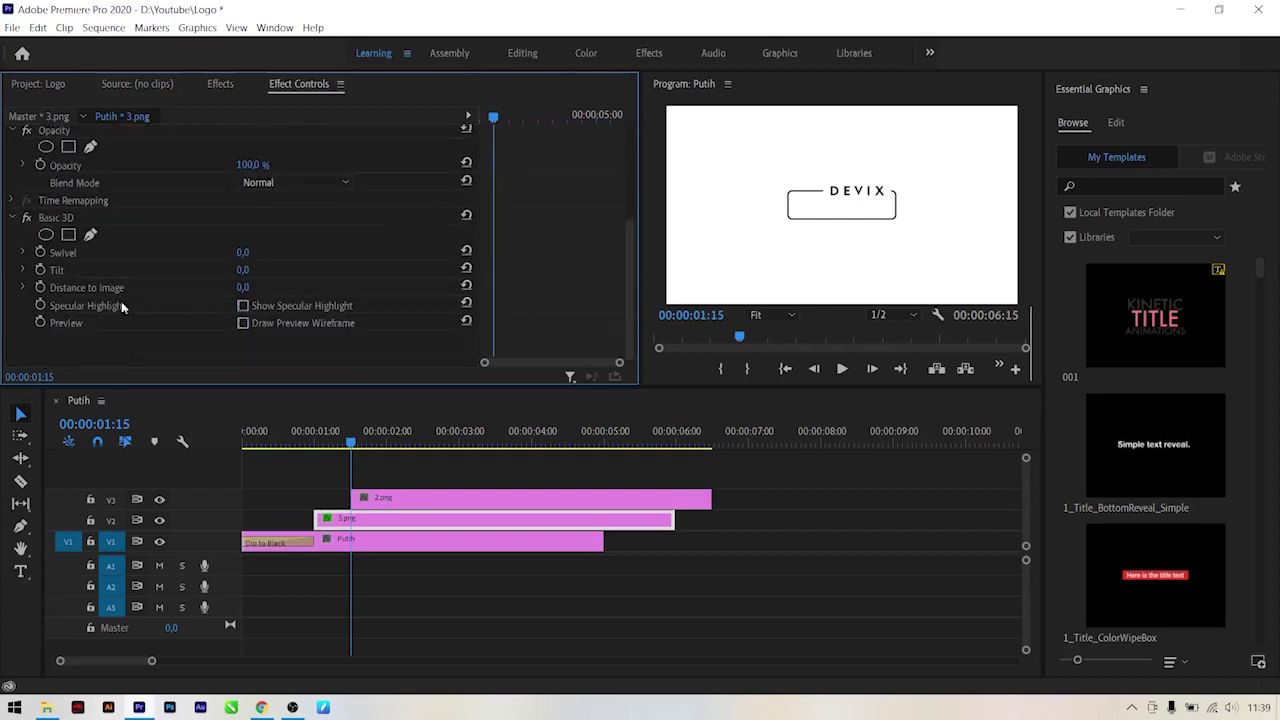
left_click(40, 270)
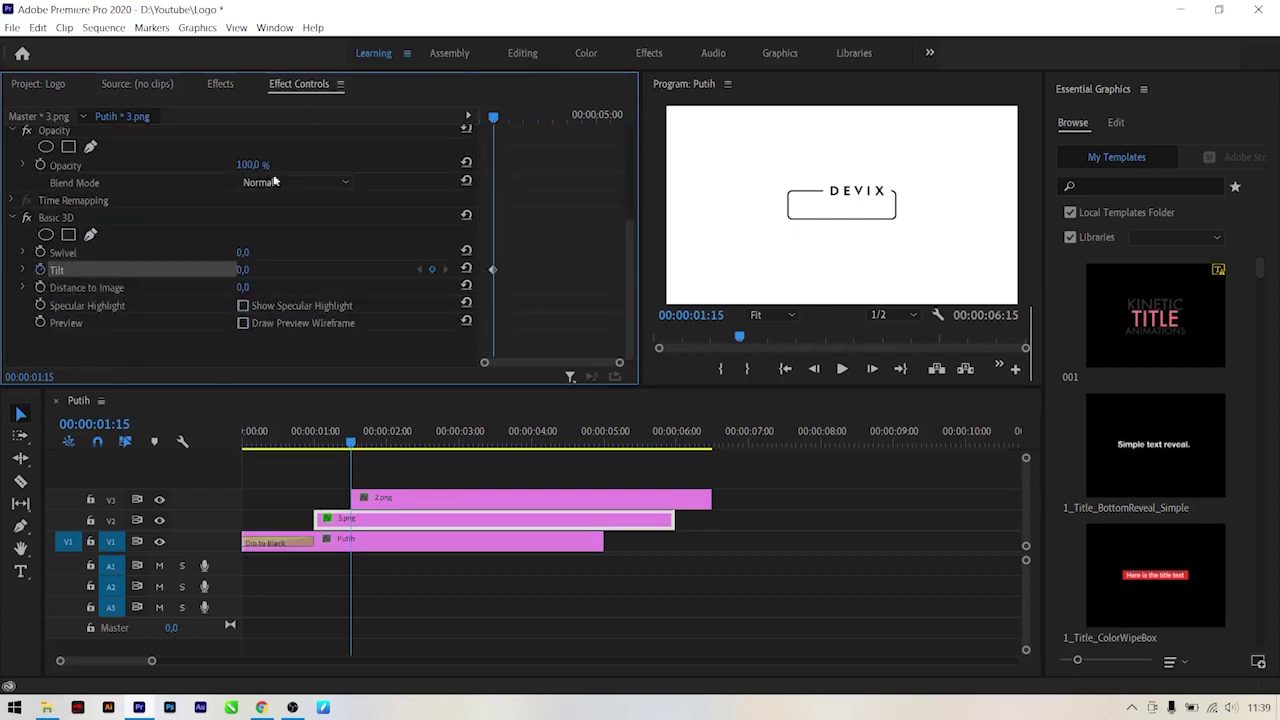
left_click_drag(498, 118, 451, 117)
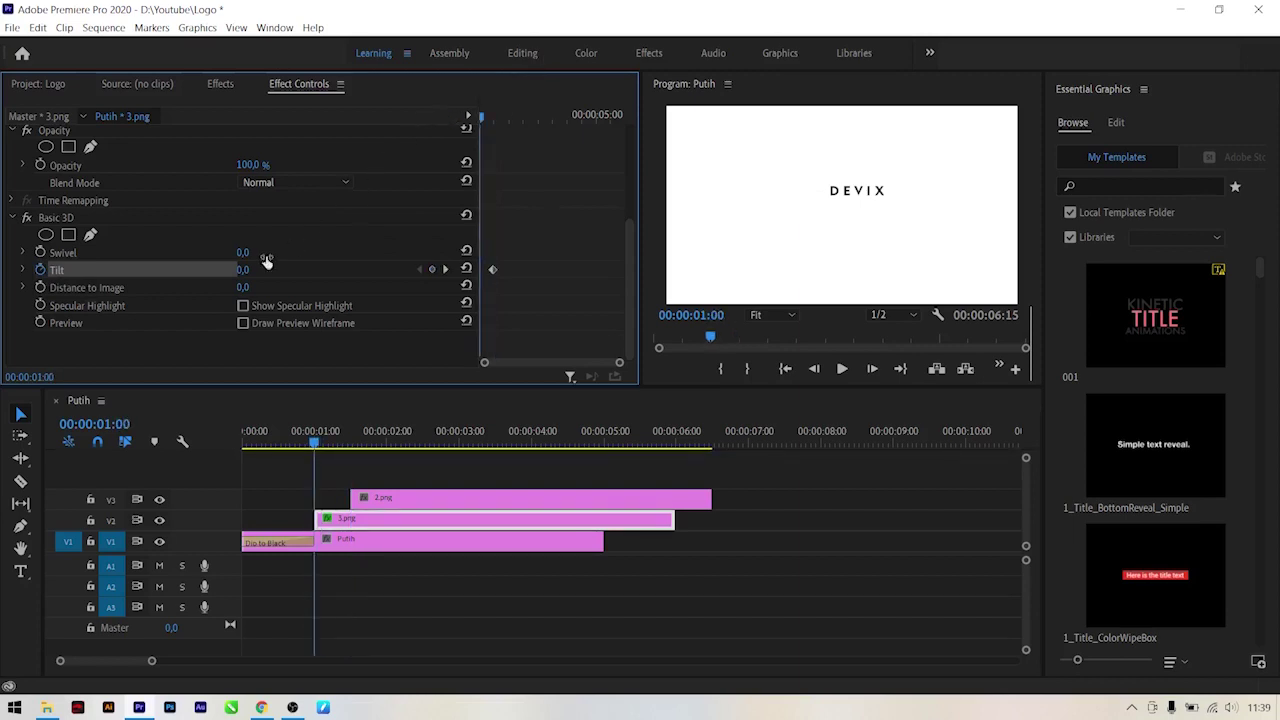
left_click(244, 271)
type("-90")
key("Return")
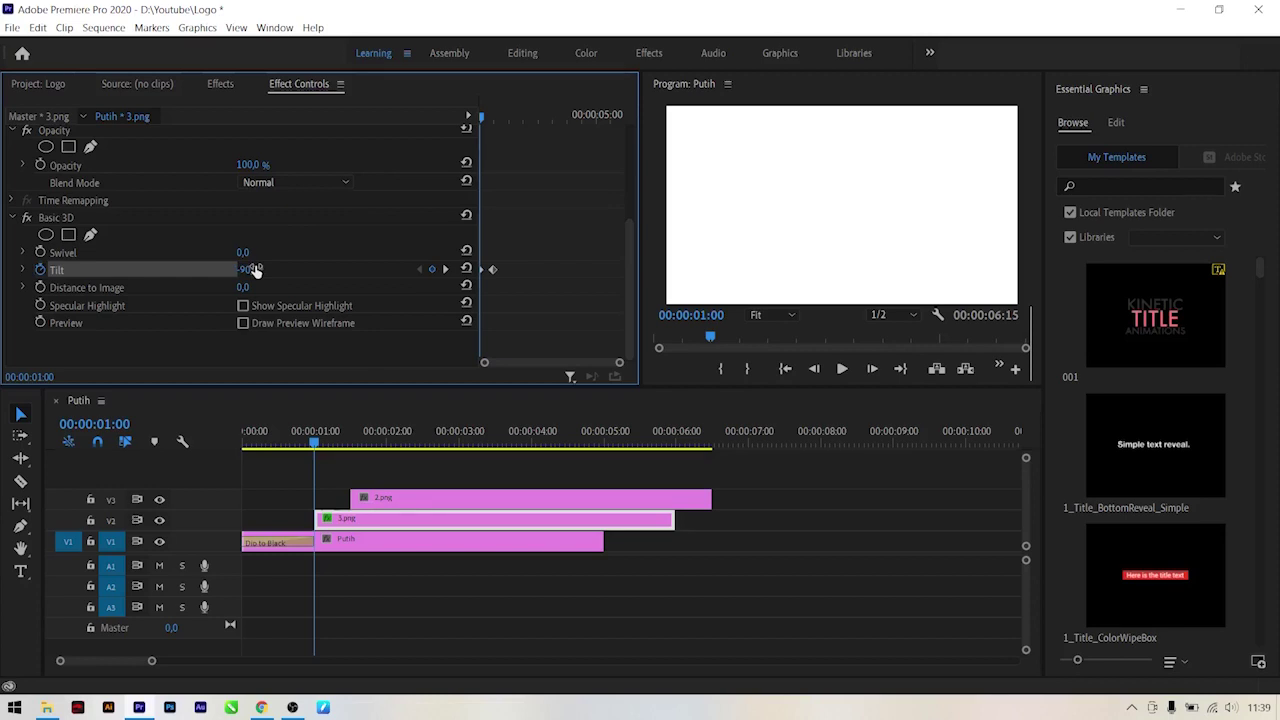
right_click(492, 269)
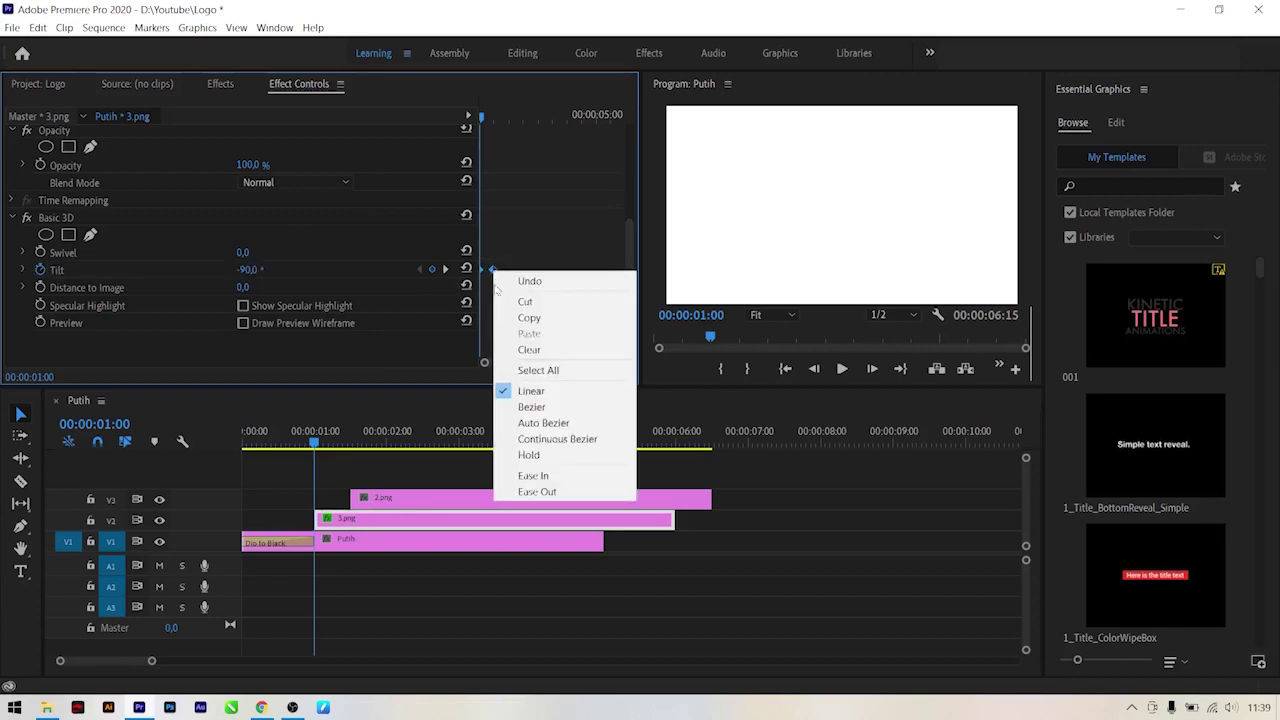
left_click(527, 476)
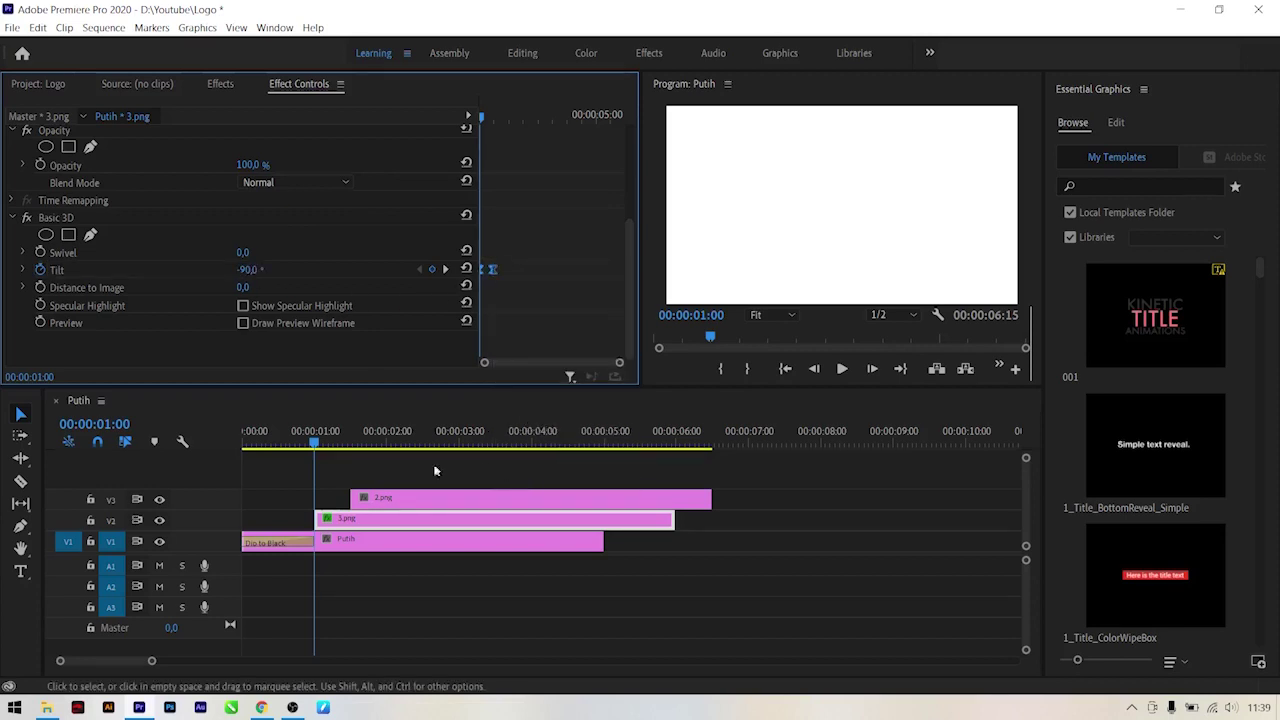
left_click(348, 440)
left_click(380, 497)
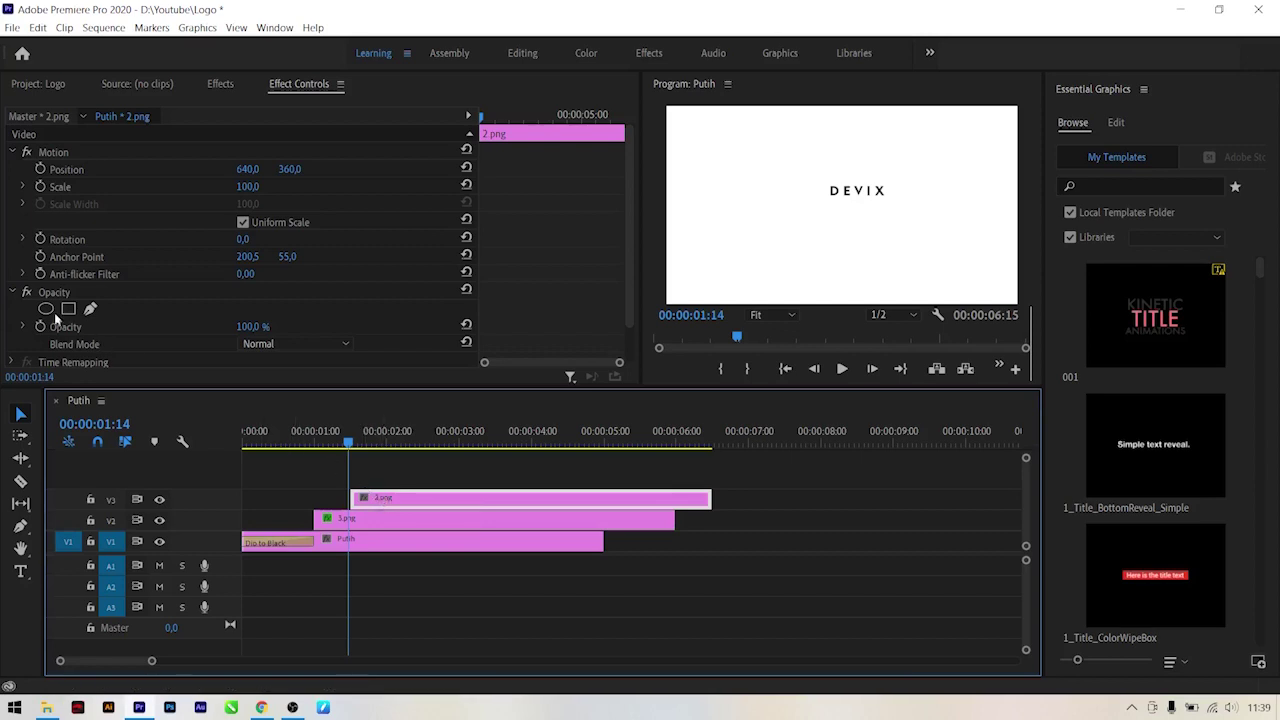
Apply the Clock Wipe transition from Video Transitions > Wipe to the start of 2.png.
left_click(225, 84)
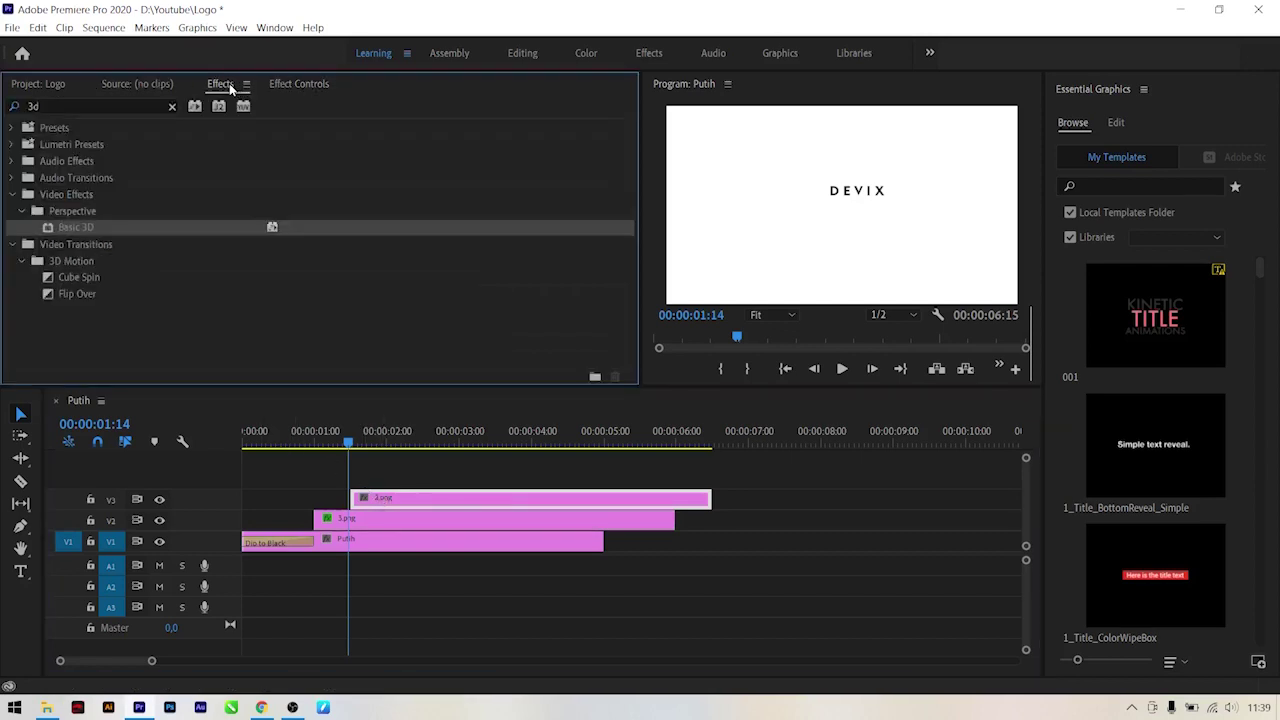
left_click(171, 108)
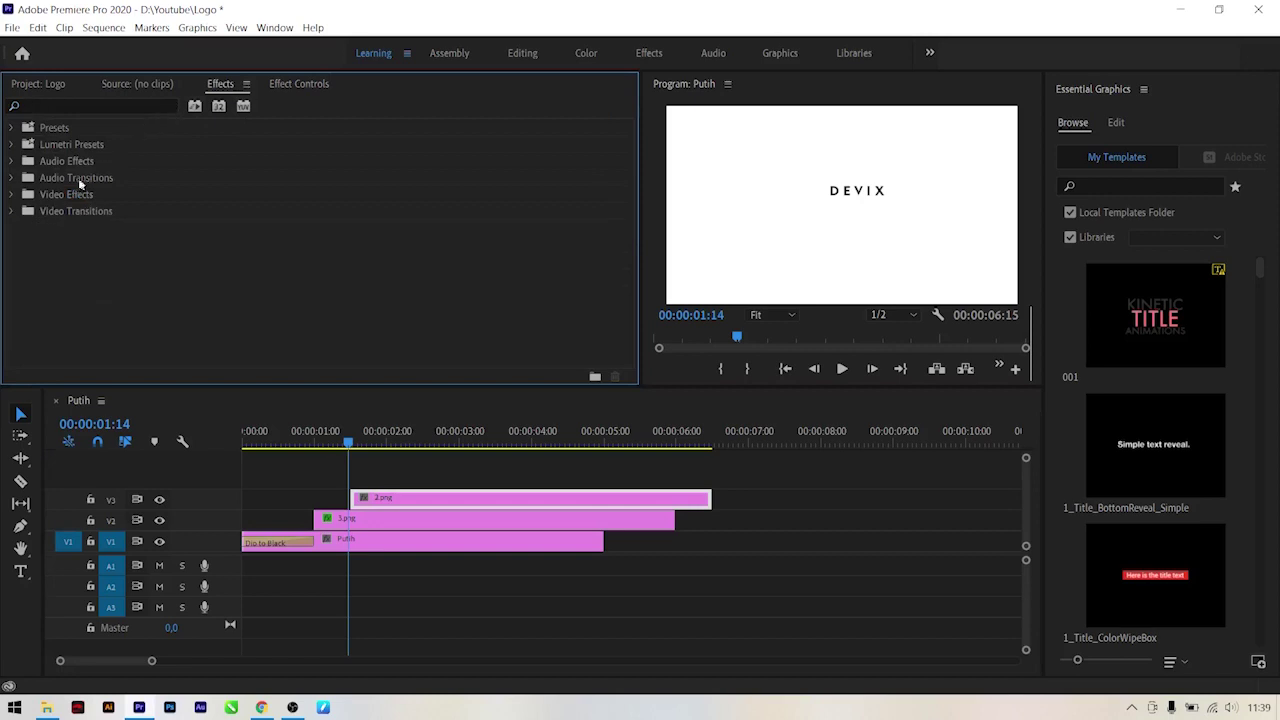
left_click(13, 211)
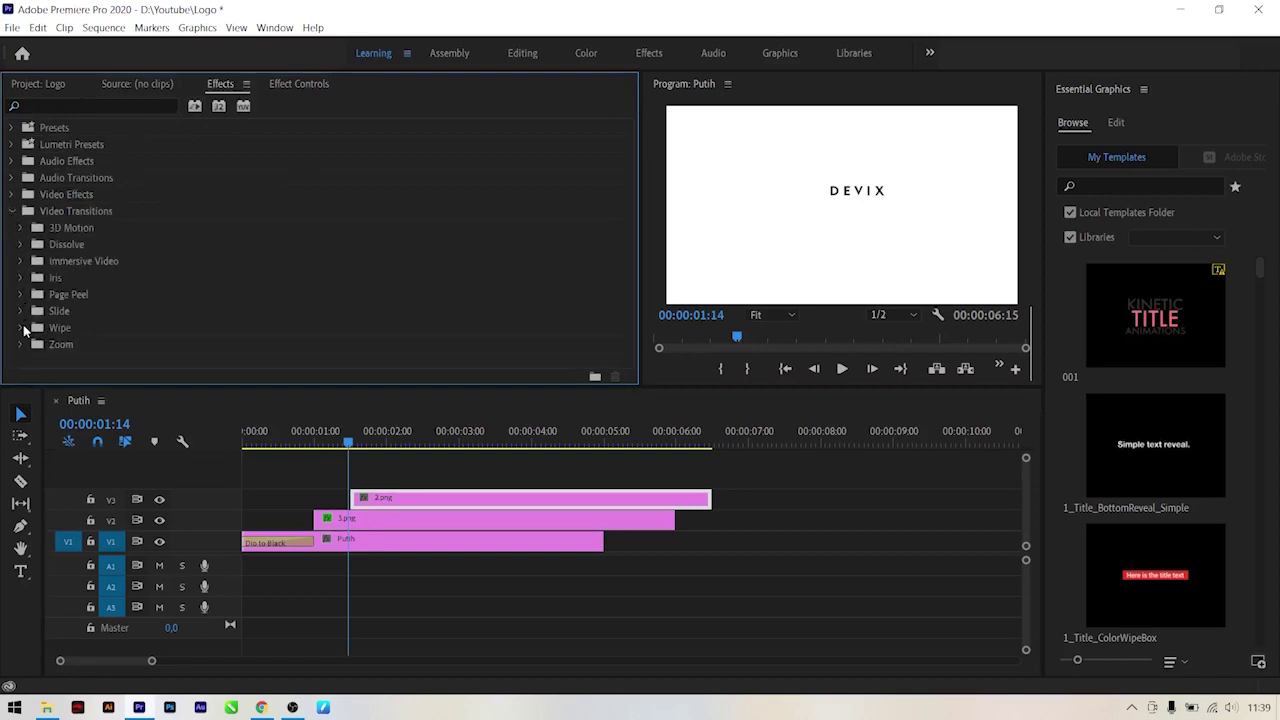
left_click(21, 328)
scroll(28, 322, "down", 3)
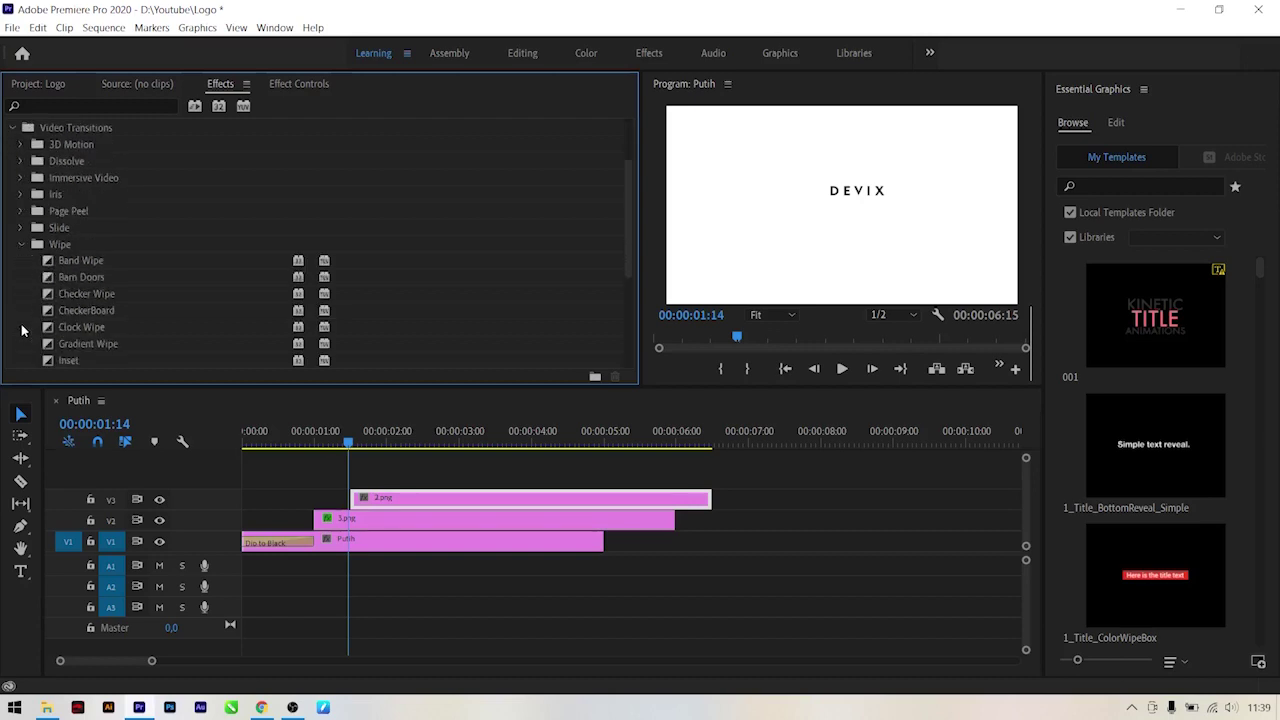
scroll(32, 318, "down", 2)
left_click_drag(50, 296, 388, 503)
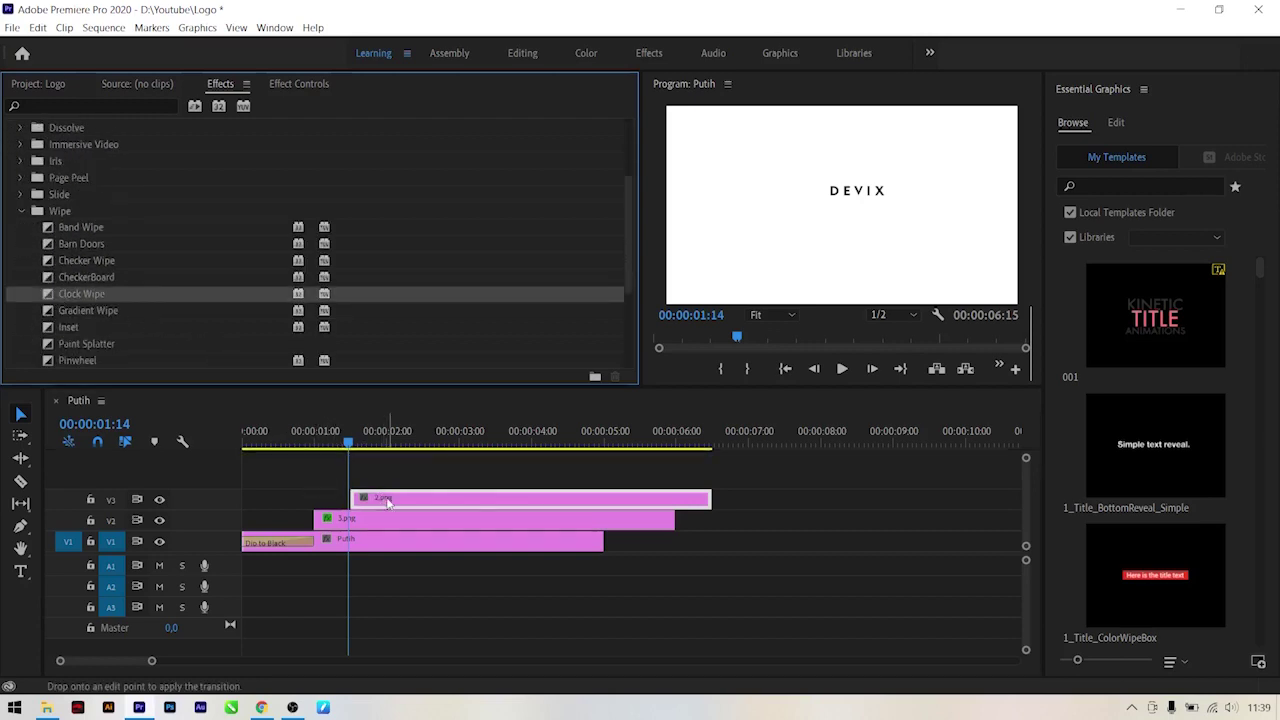
left_click_drag(388, 503, 363, 502)
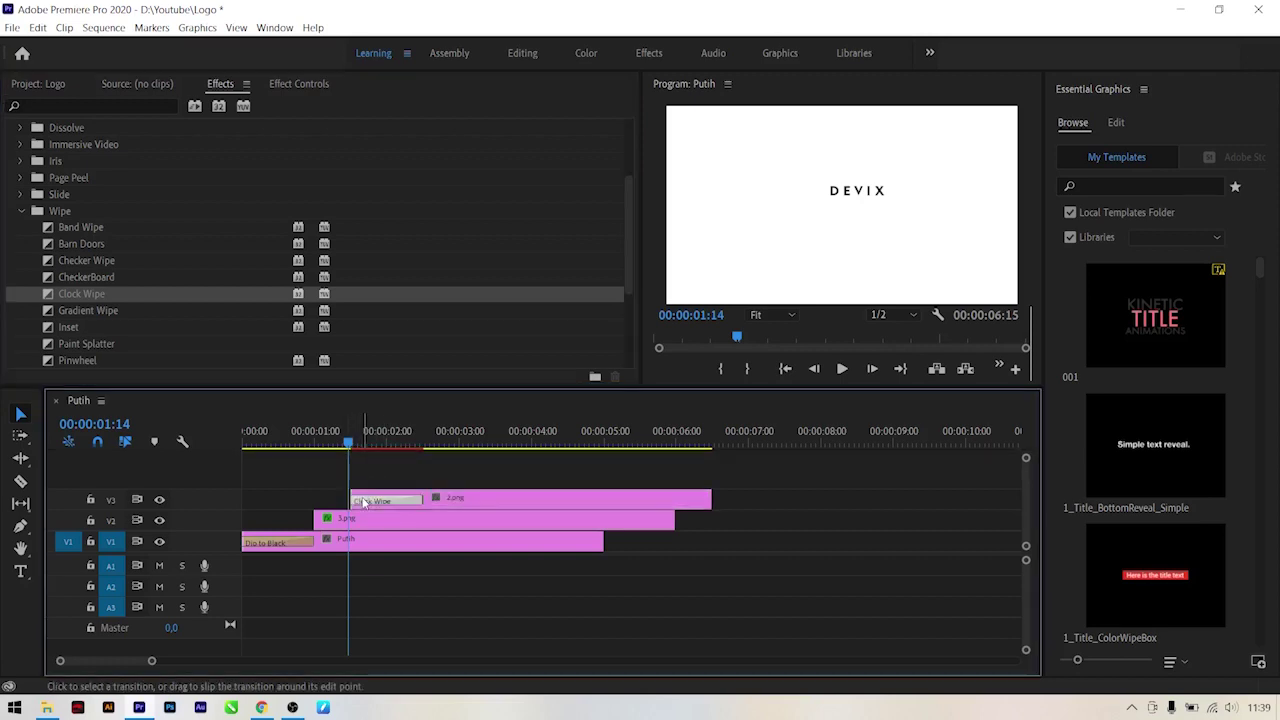
Set the Clock Wipe's anti-aliasing quality to High and check the wipe finishes by 2:15.
left_click(298, 84)
scroll(206, 256, "down", 3)
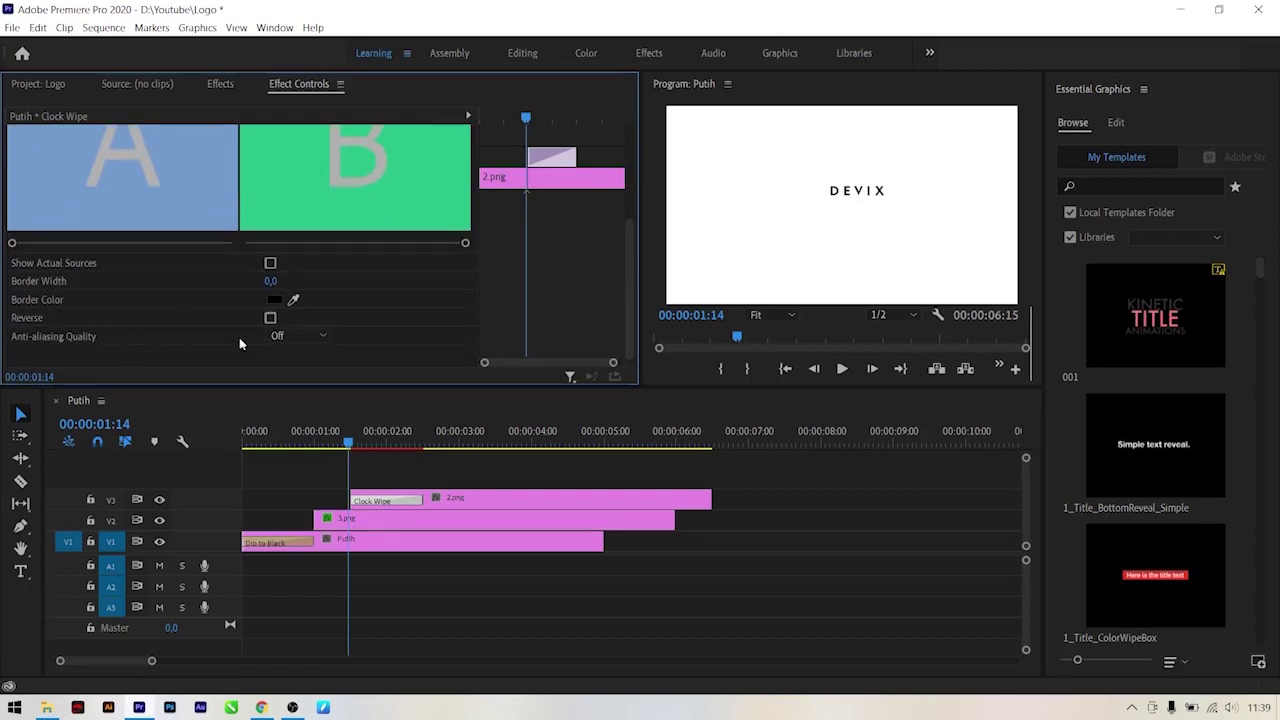
left_click(289, 336)
left_click(300, 404)
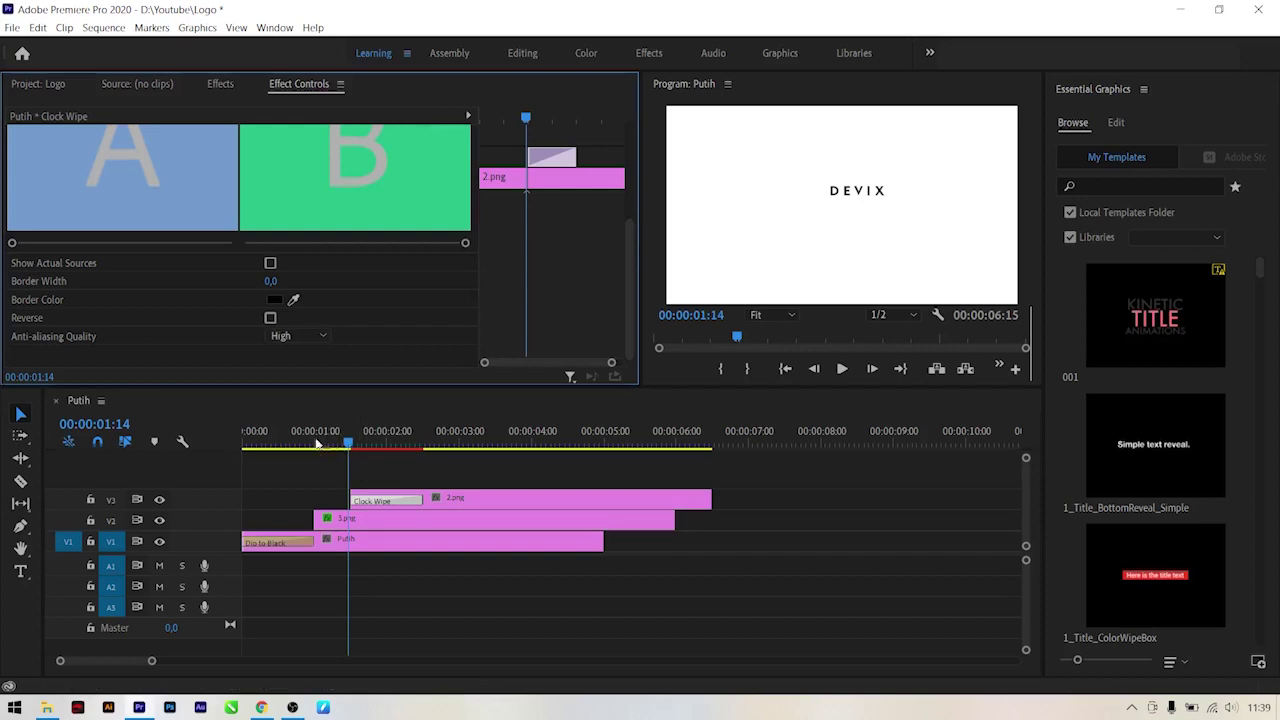
left_click_drag(317, 443, 423, 490)
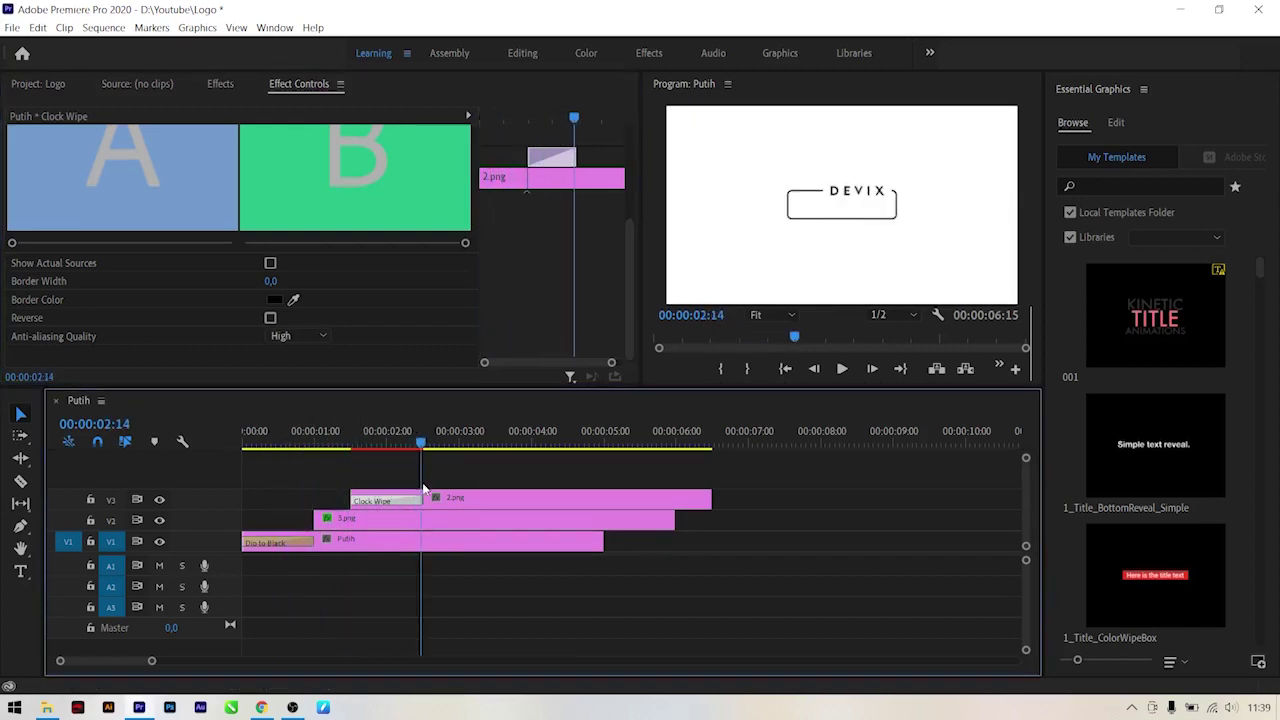
left_click_drag(423, 490, 424, 445)
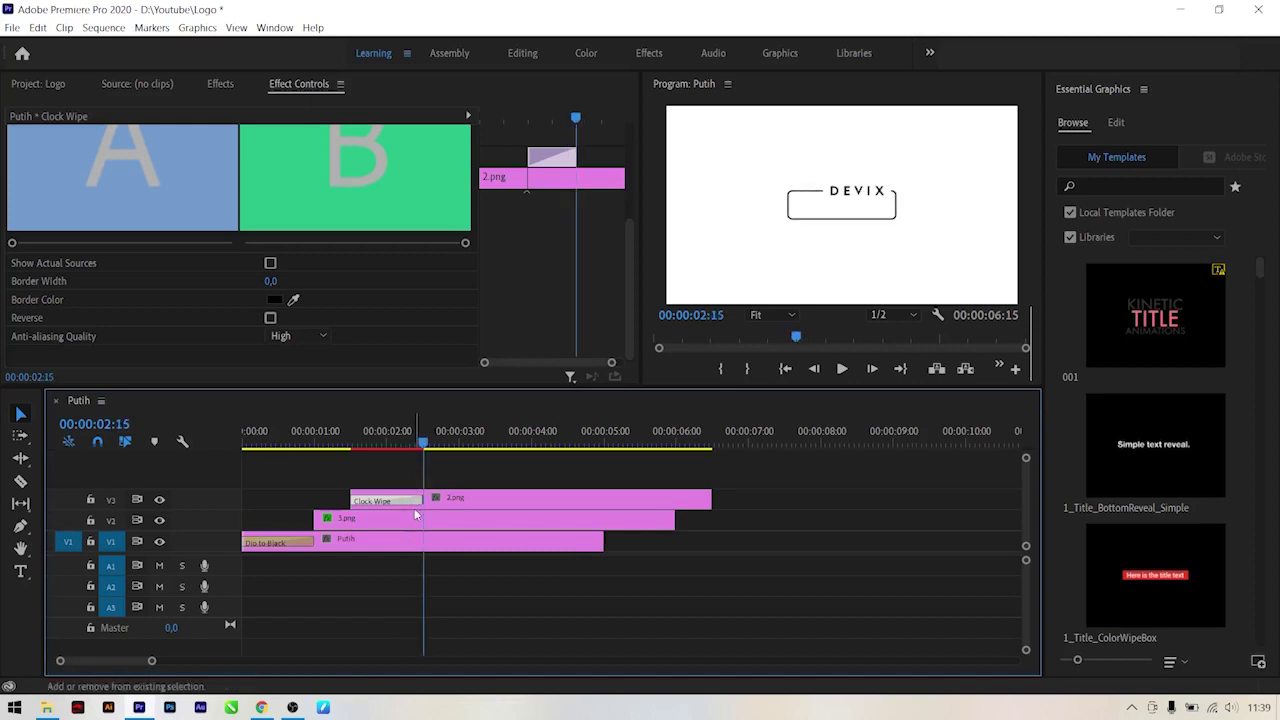
left_click(58, 84)
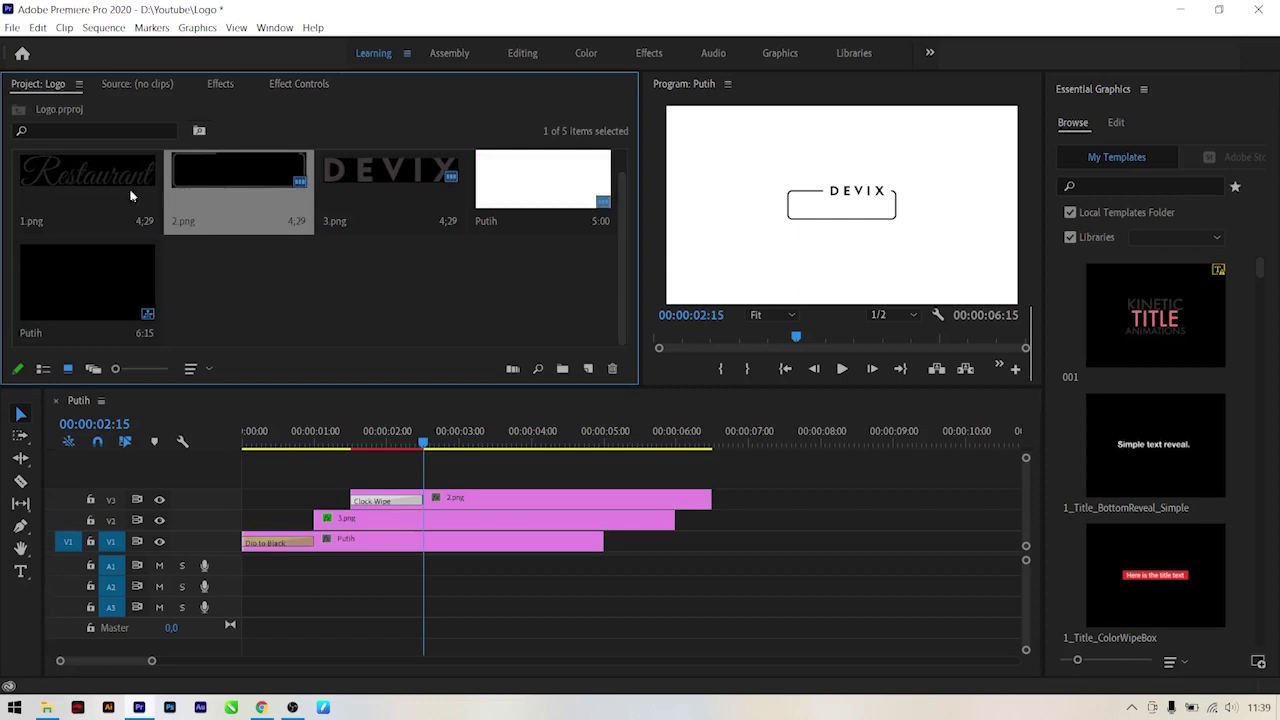
Place 1.png on a new fourth track above 2.png at 2:15 and play from there.
left_click_drag(83, 176, 440, 482)
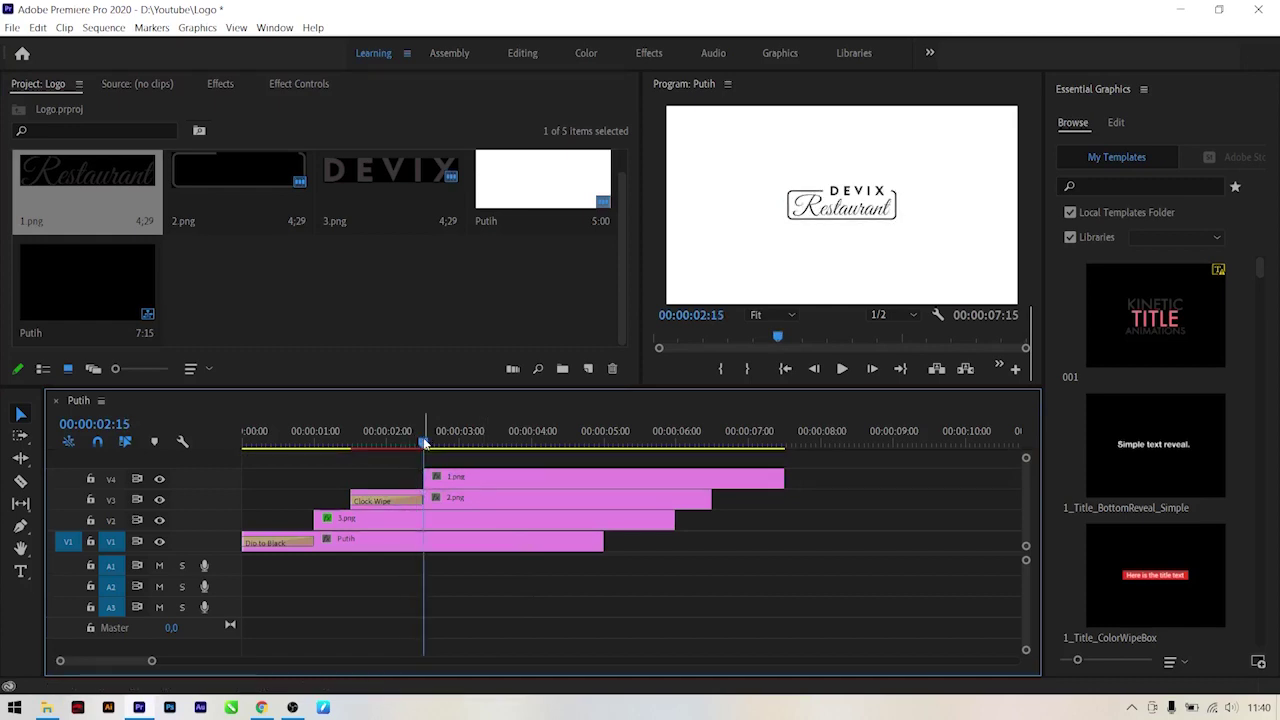
key("space")
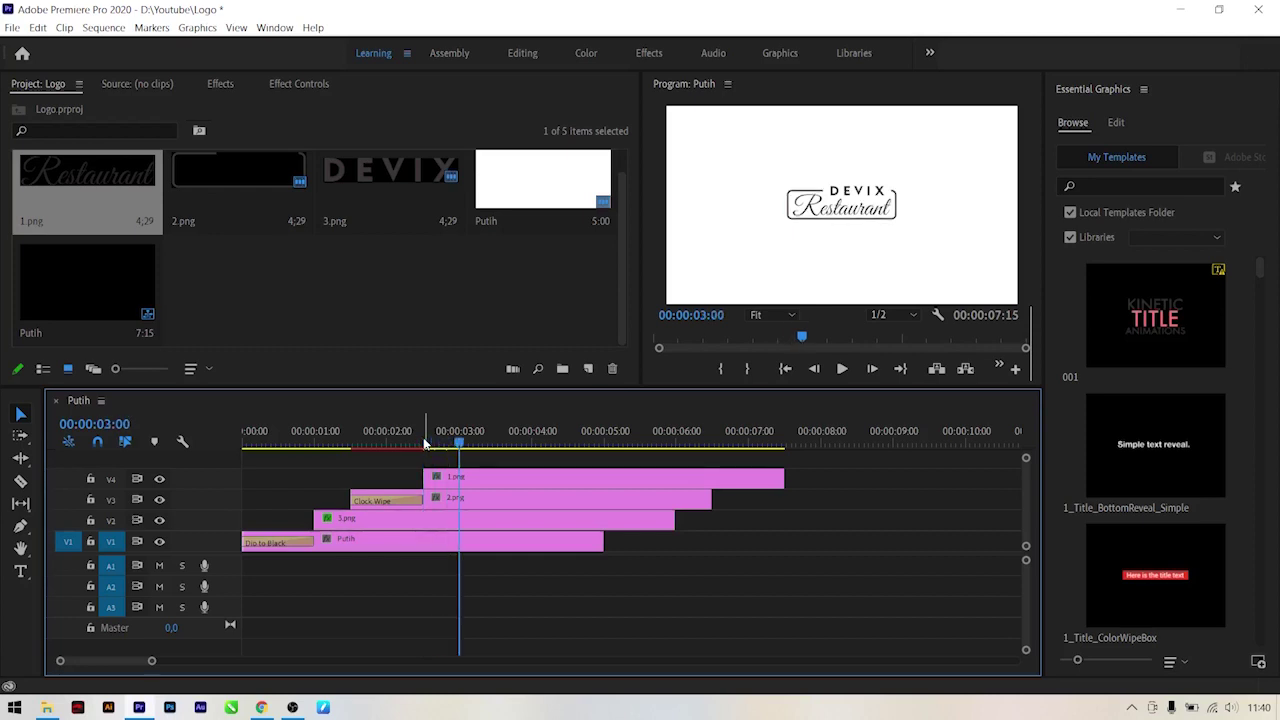
Find the Transform effect by searching 'transfo' and apply it to 1.png.
left_click(289, 86)
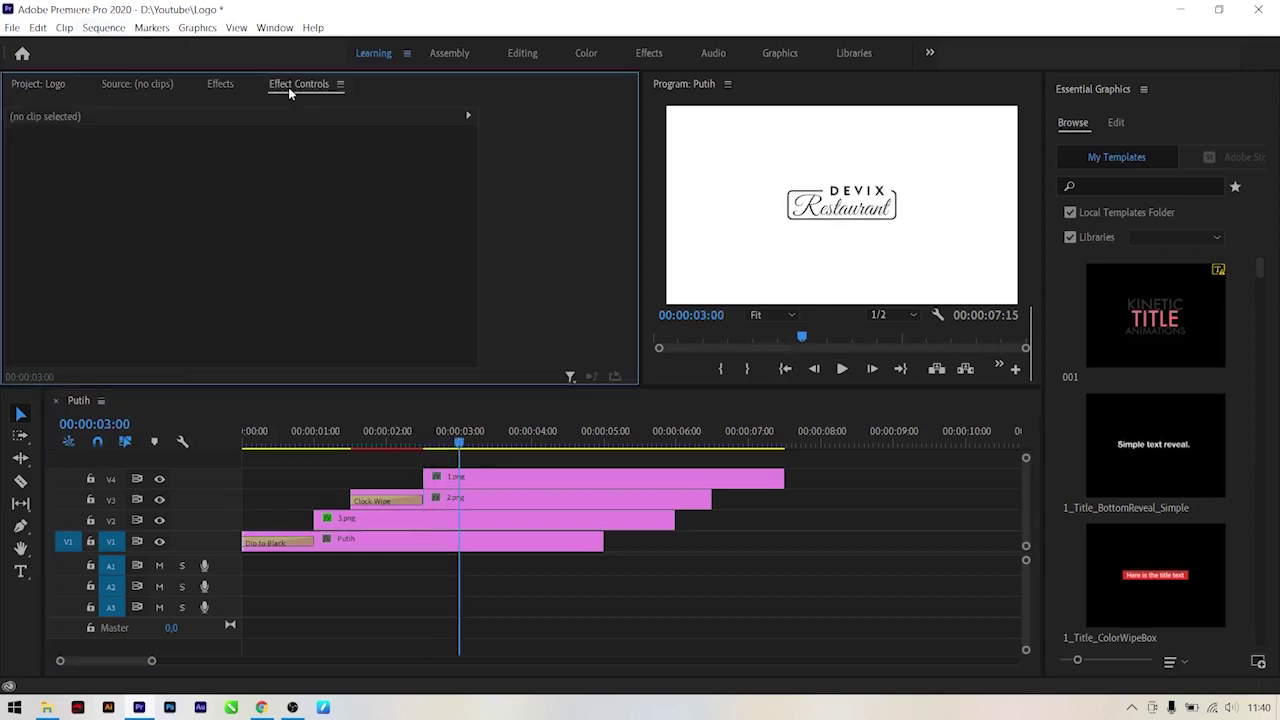
left_click(220, 84)
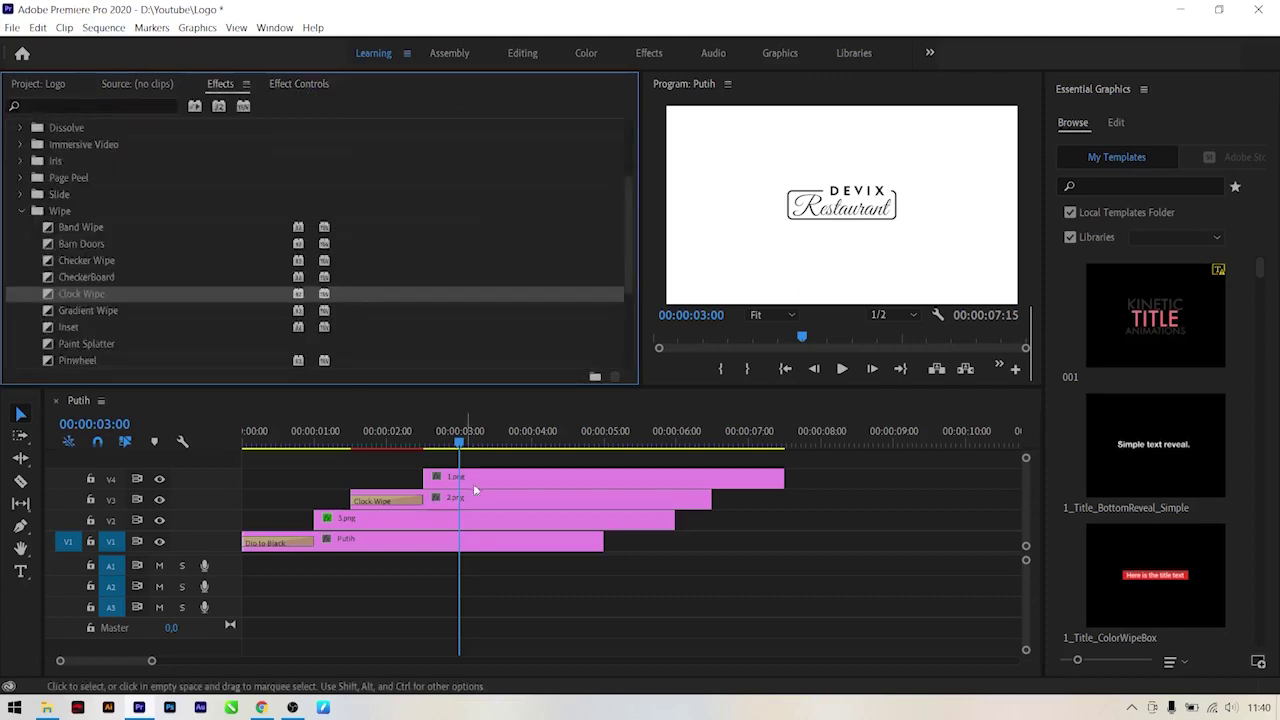
left_click(50, 105)
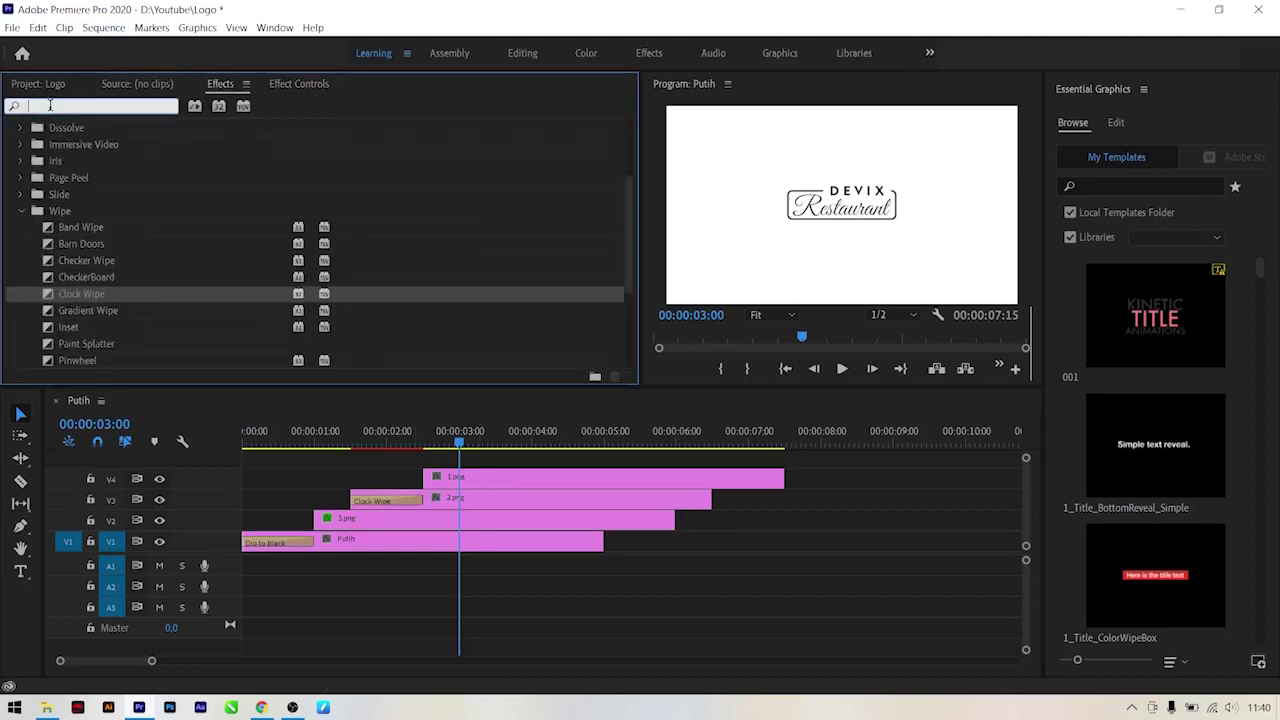
type("trans")
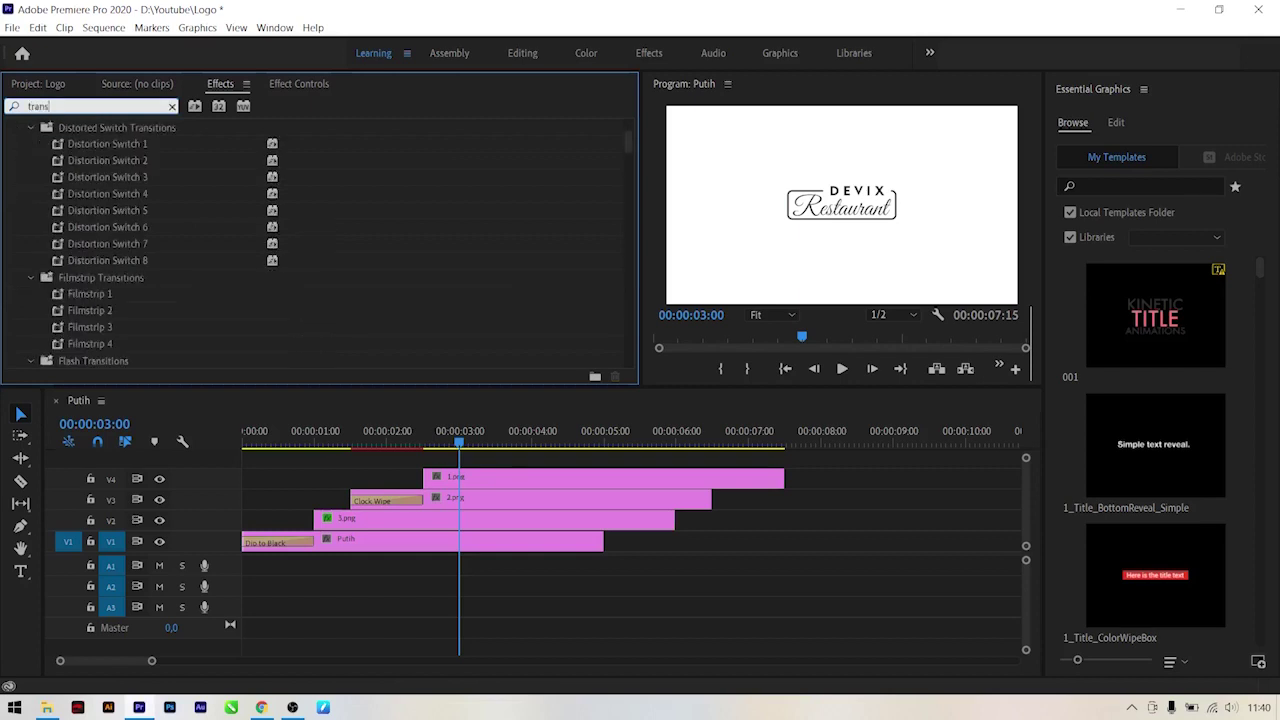
type("fo")
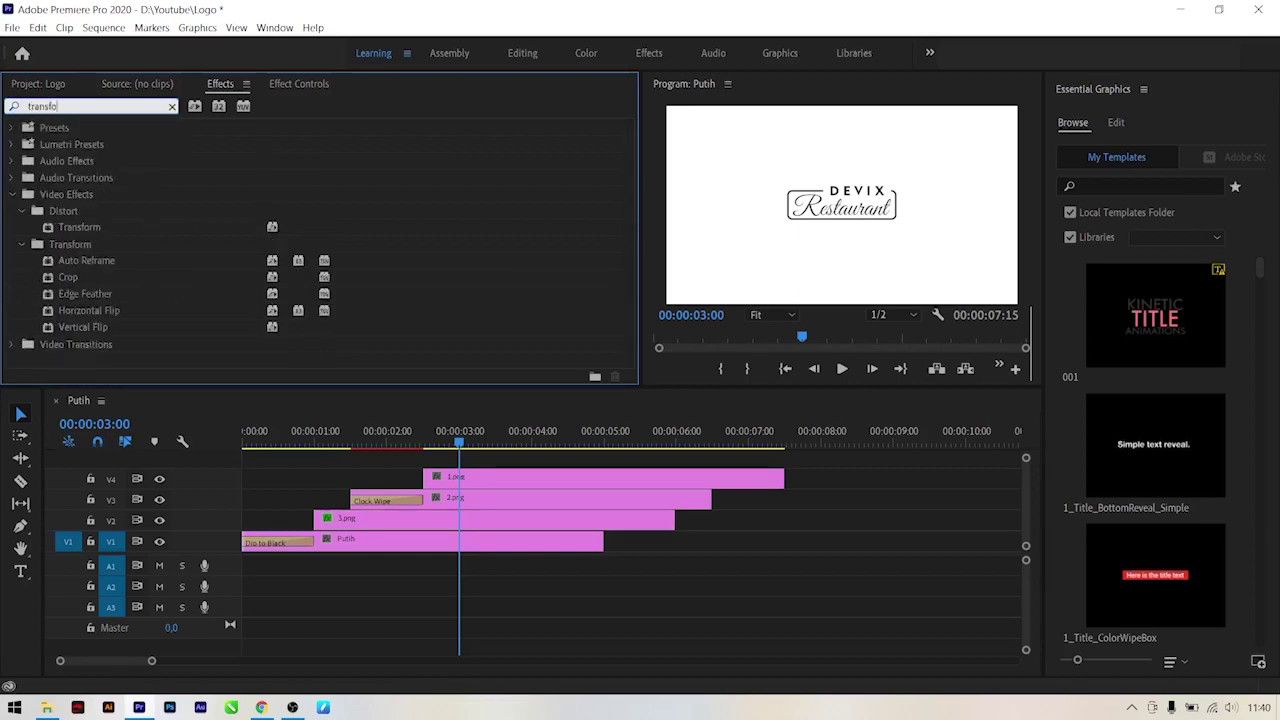
left_click_drag(60, 228, 475, 478)
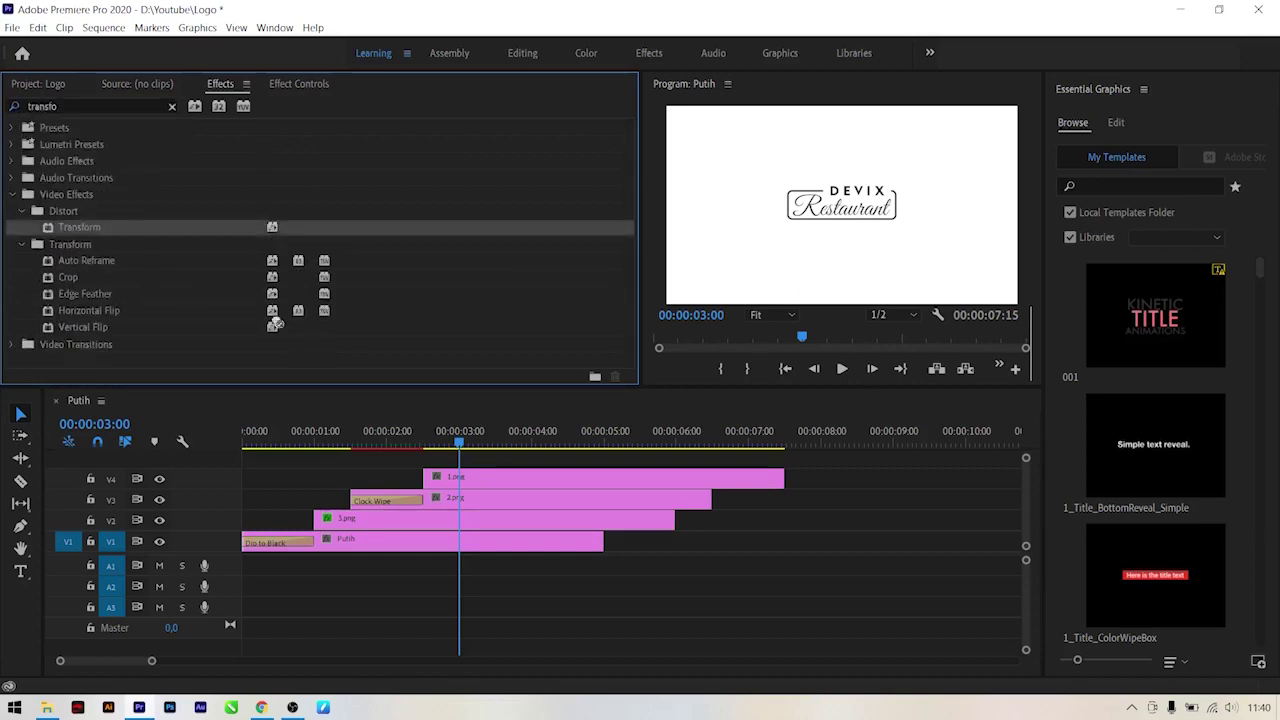
Set the Transform effect's shutter angle to 300.
left_click(274, 86)
scroll(140, 280, "down", 3)
scroll(110, 310, "down", 2)
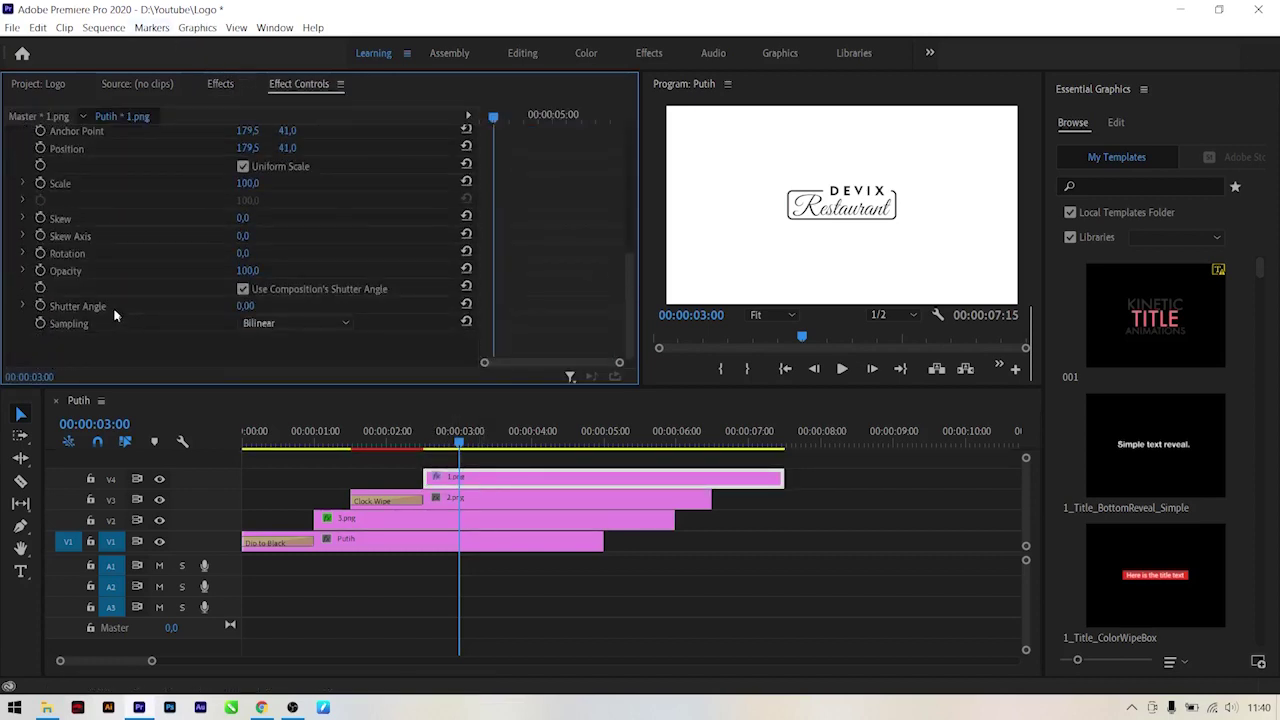
left_click(245, 304)
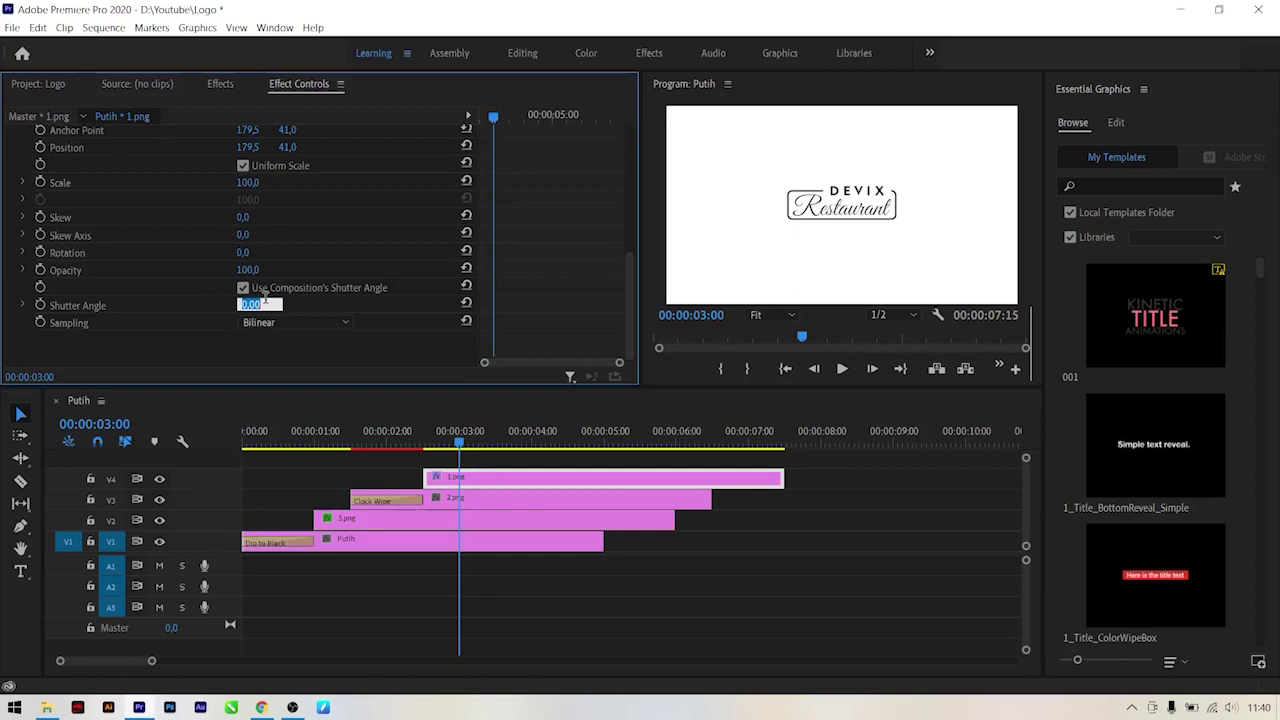
type("3")
key("Return")
Keyframe Transform opacity at 100 at 3:00 and 0 at 2:15, with Ease In.
left_click(40, 270)
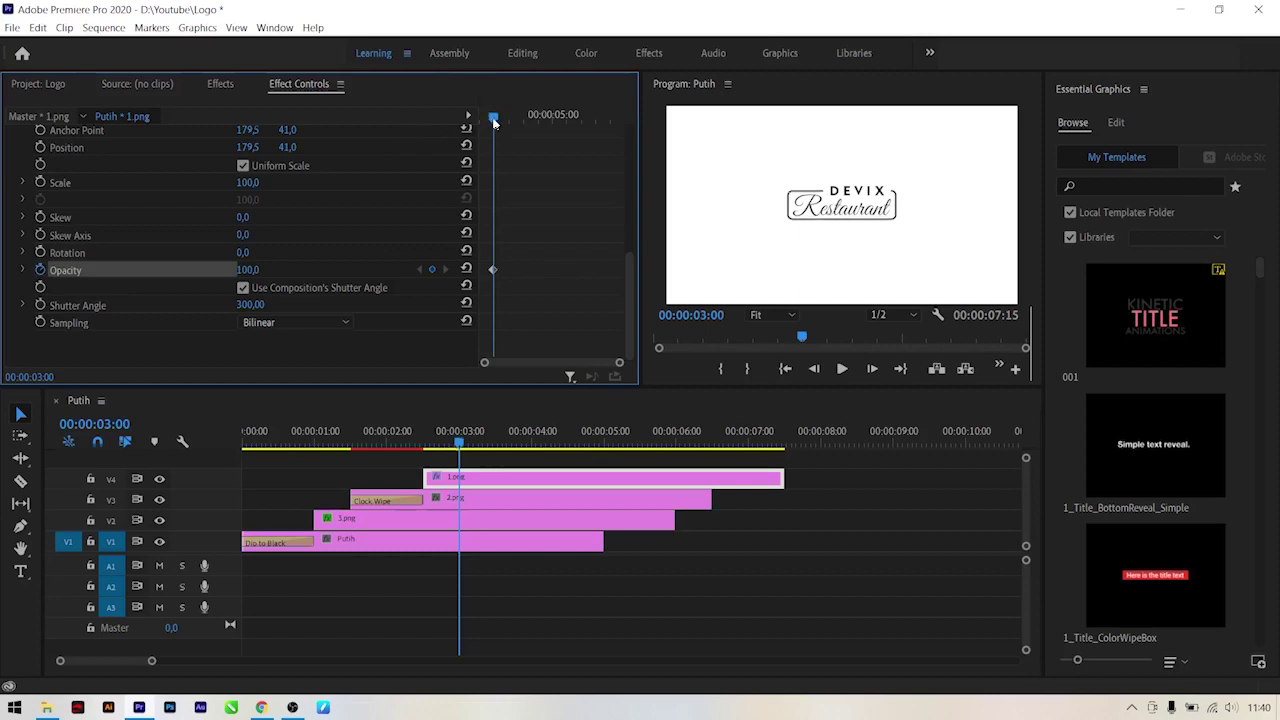
left_click_drag(491, 117, 440, 114)
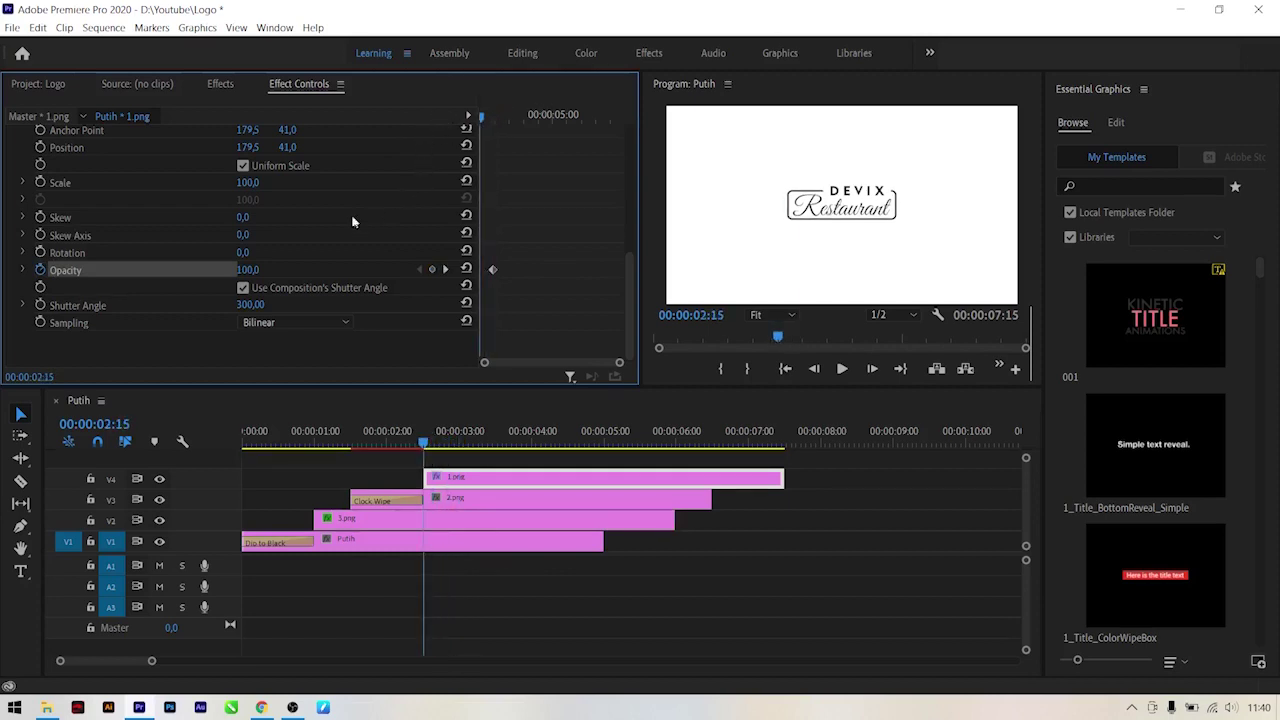
left_click_drag(247, 269, 190, 270)
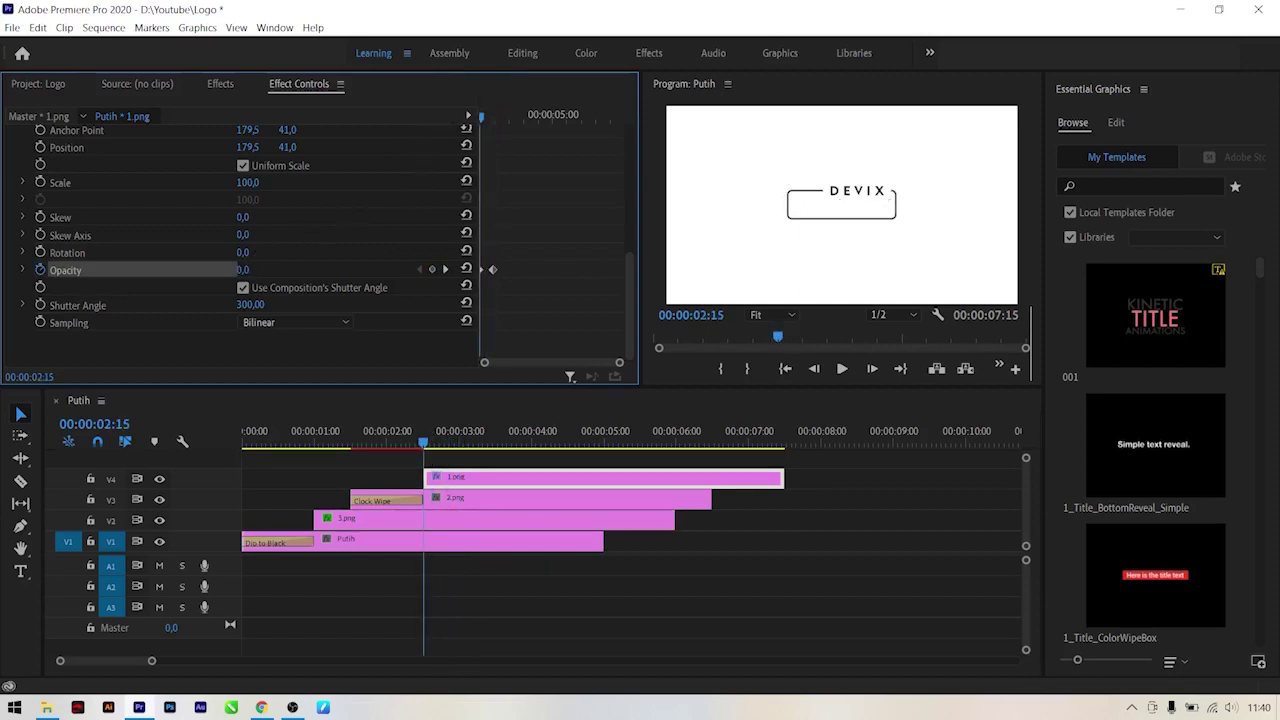
right_click(495, 272)
left_click(522, 477)
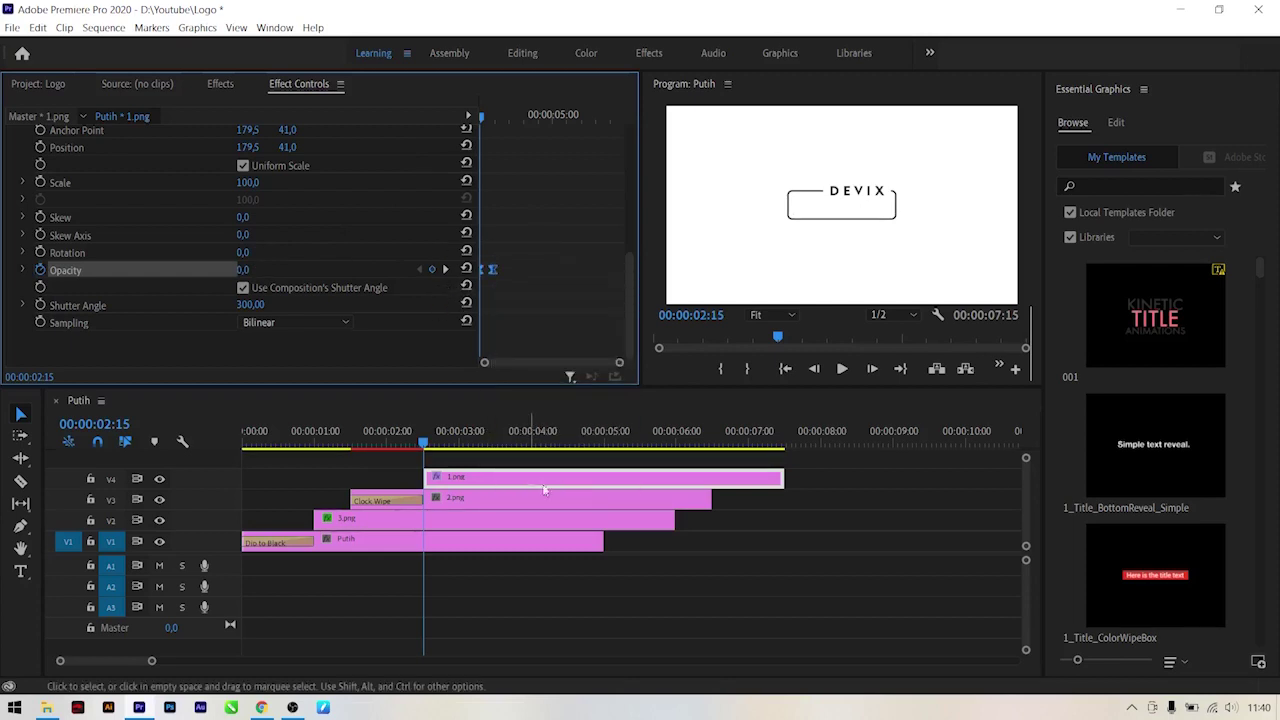
left_click(716, 574)
Extend 2.png, 3.png and the Putih matte so they end with 1.png.
left_click_drag(706, 501, 784, 499)
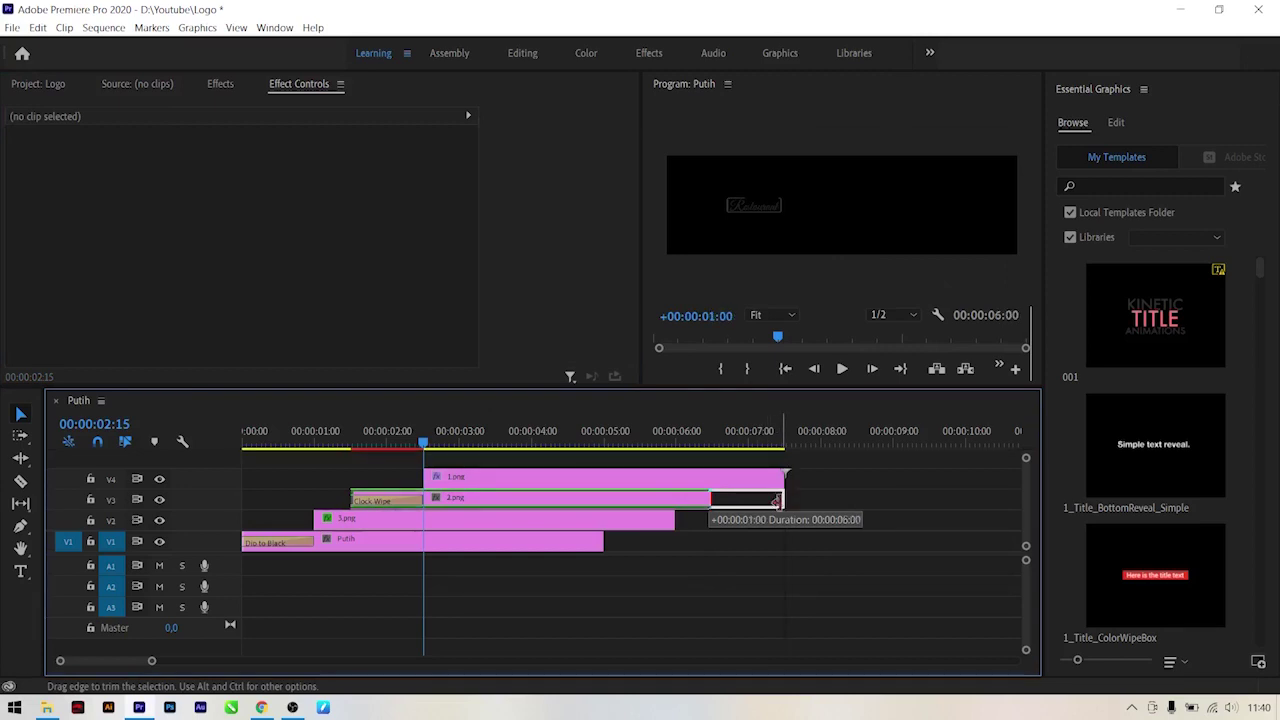
left_click_drag(674, 519, 784, 519)
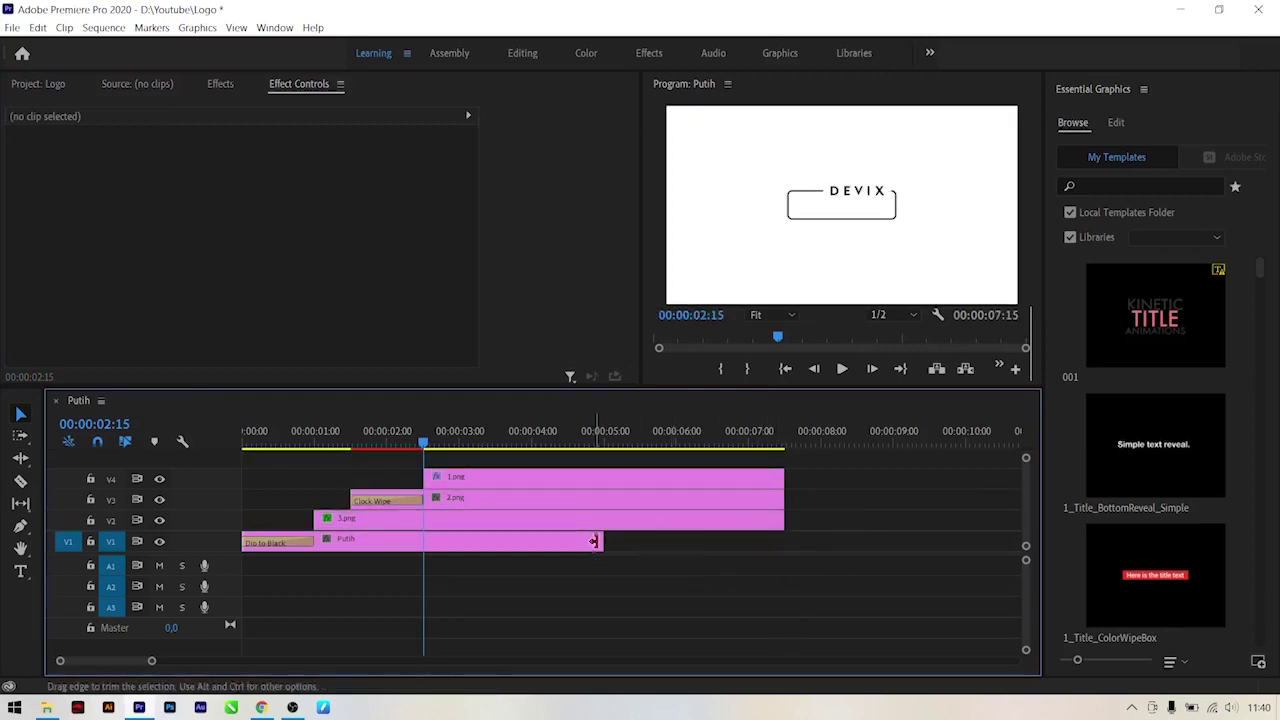
left_click_drag(603, 541, 784, 541)
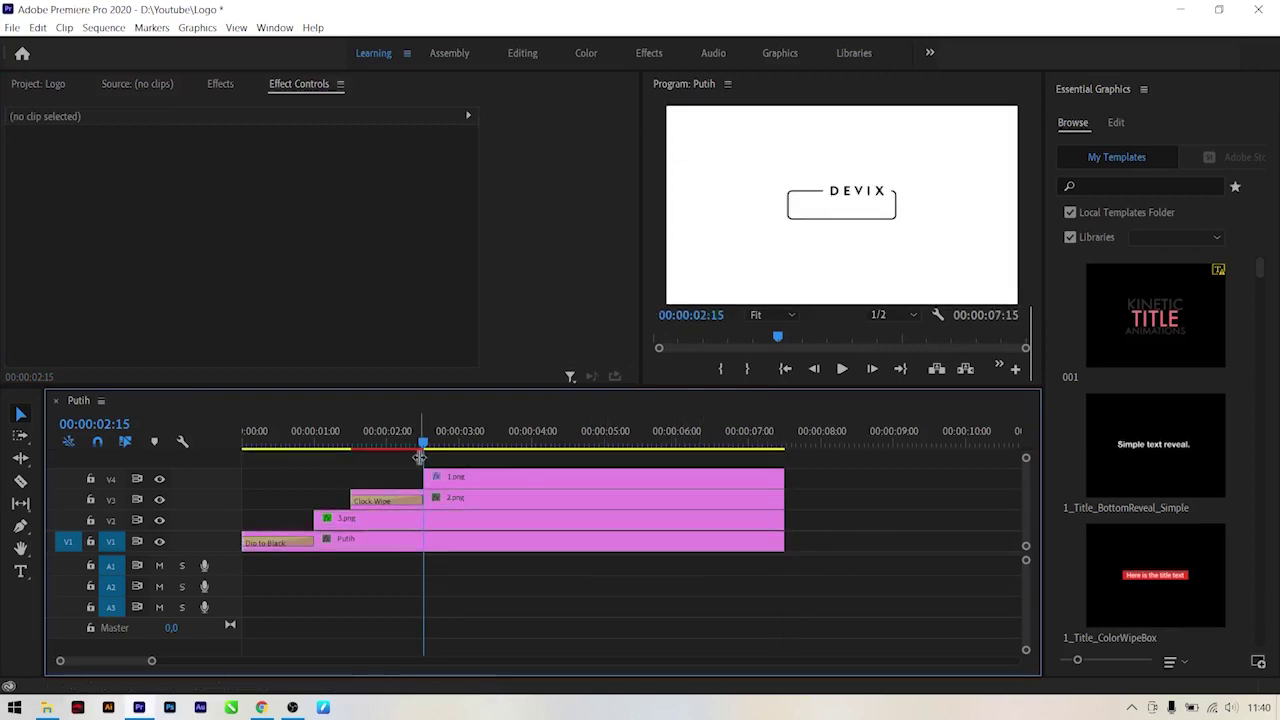
Play the intro from the beginning and scrub through the wipe and fade-in around 2:16.
left_click_drag(396, 438, 223, 434)
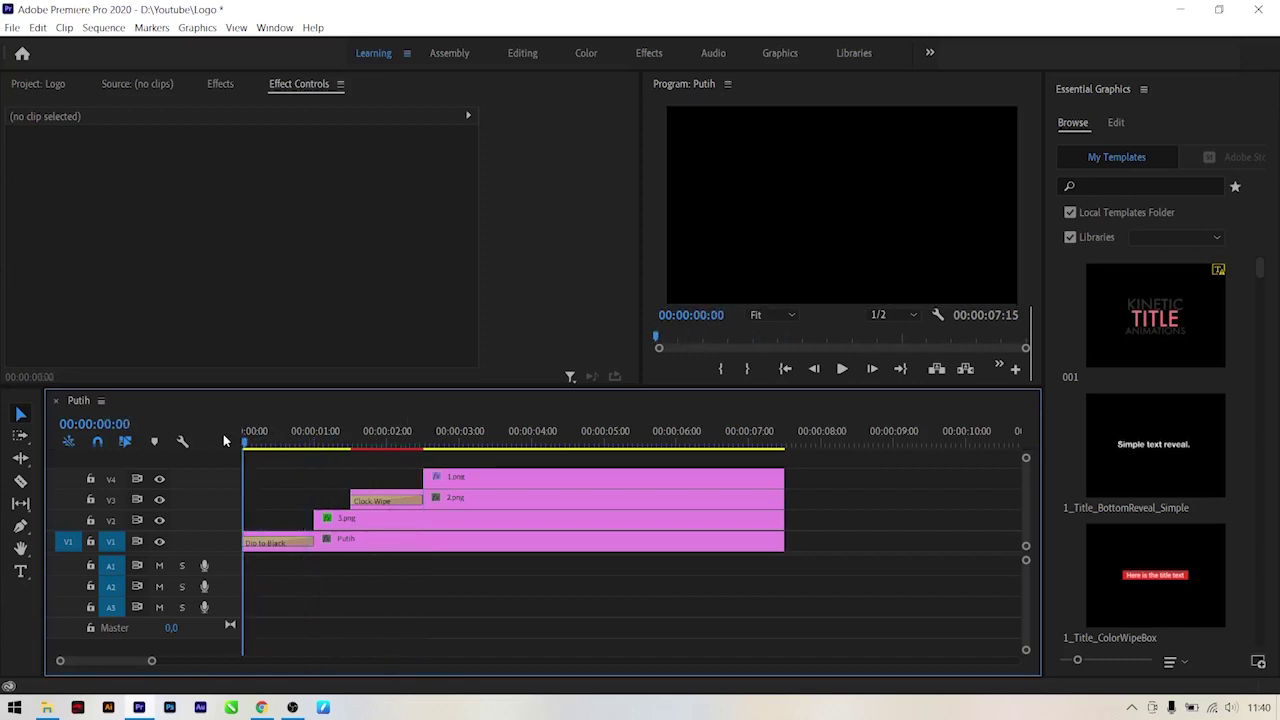
key("space")
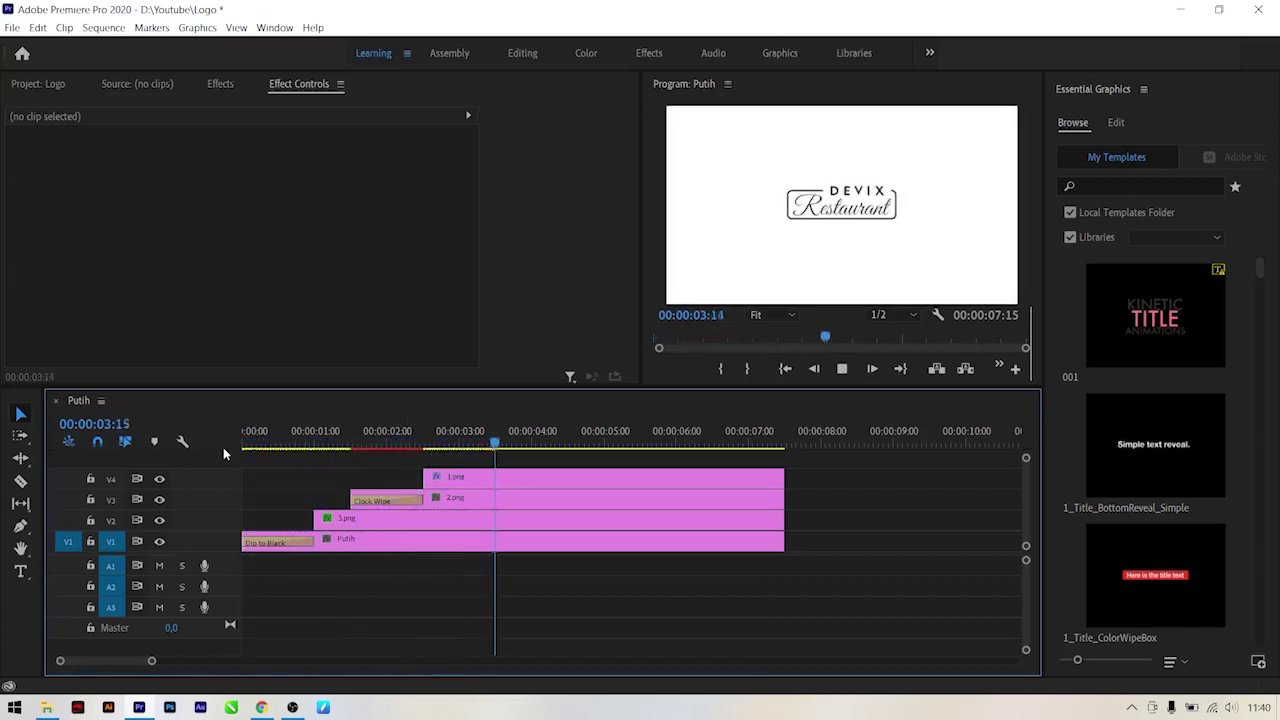
left_click(443, 444)
mouse_move(443, 444)
left_mouse_down()
mouse_move(311, 428)
mouse_move(421, 452)
mouse_move(348, 450)
left_mouse_up()
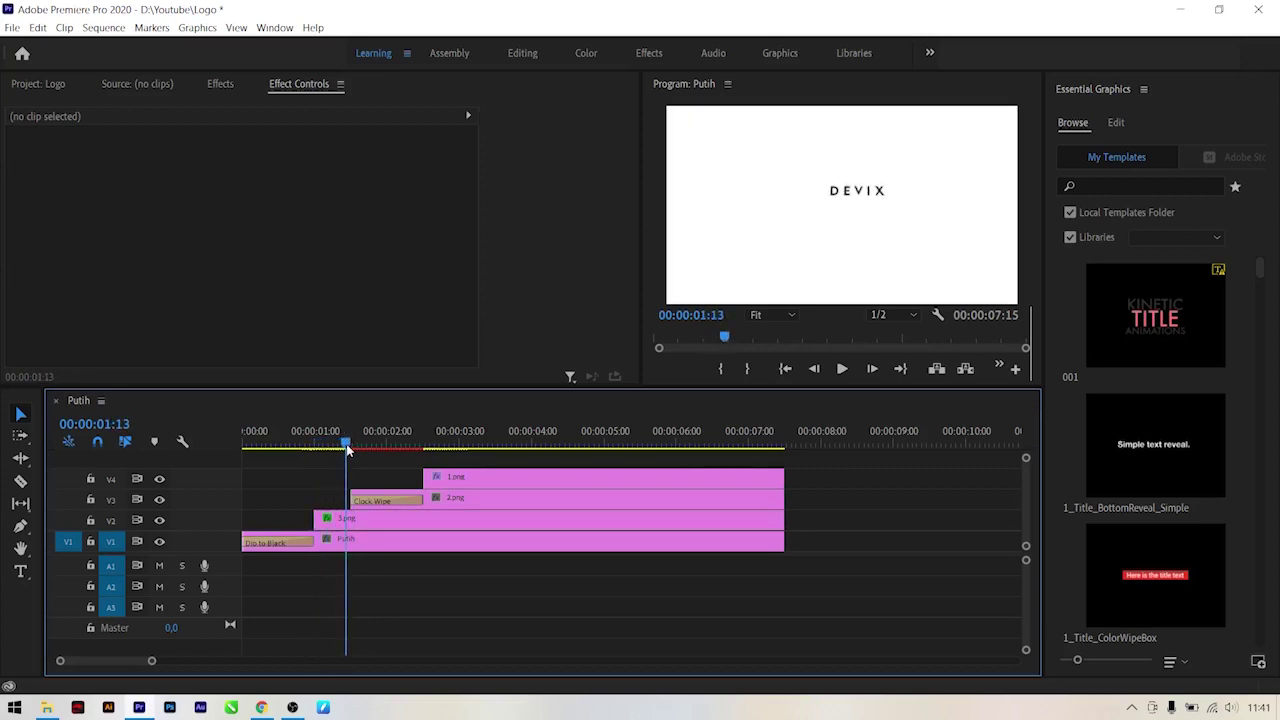
left_click_drag(348, 451, 427, 477)
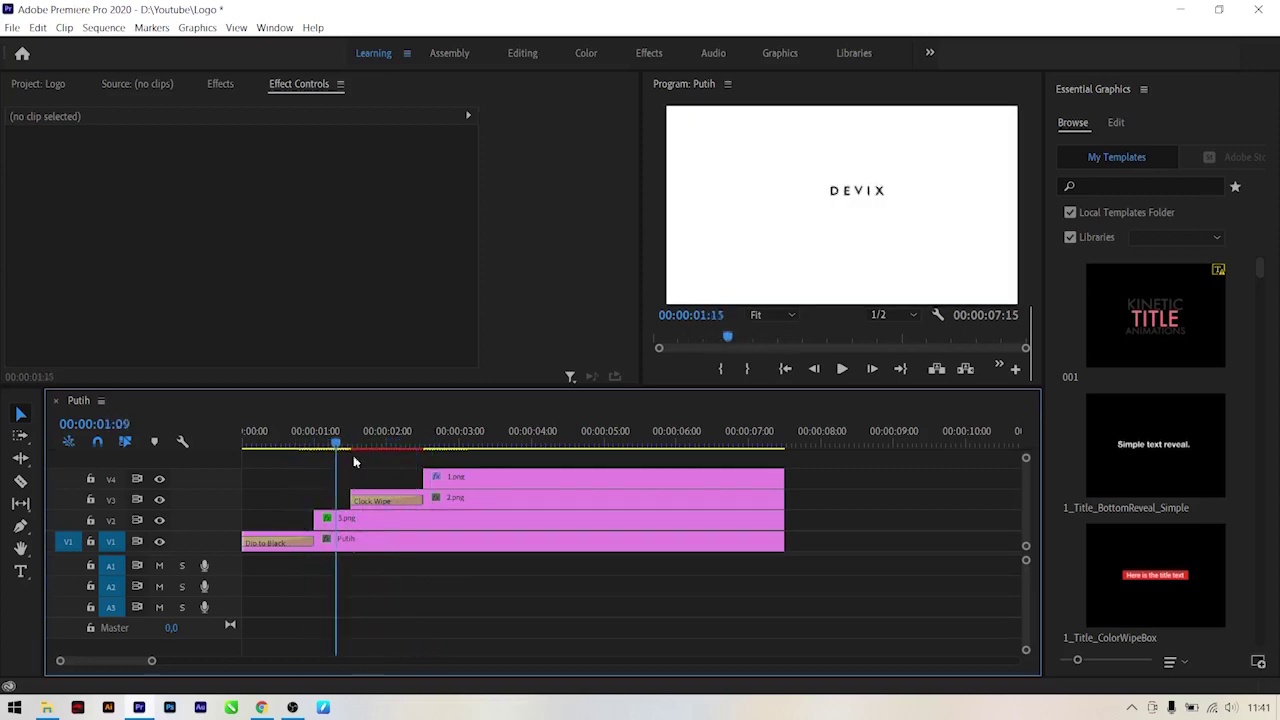
left_click(428, 451)
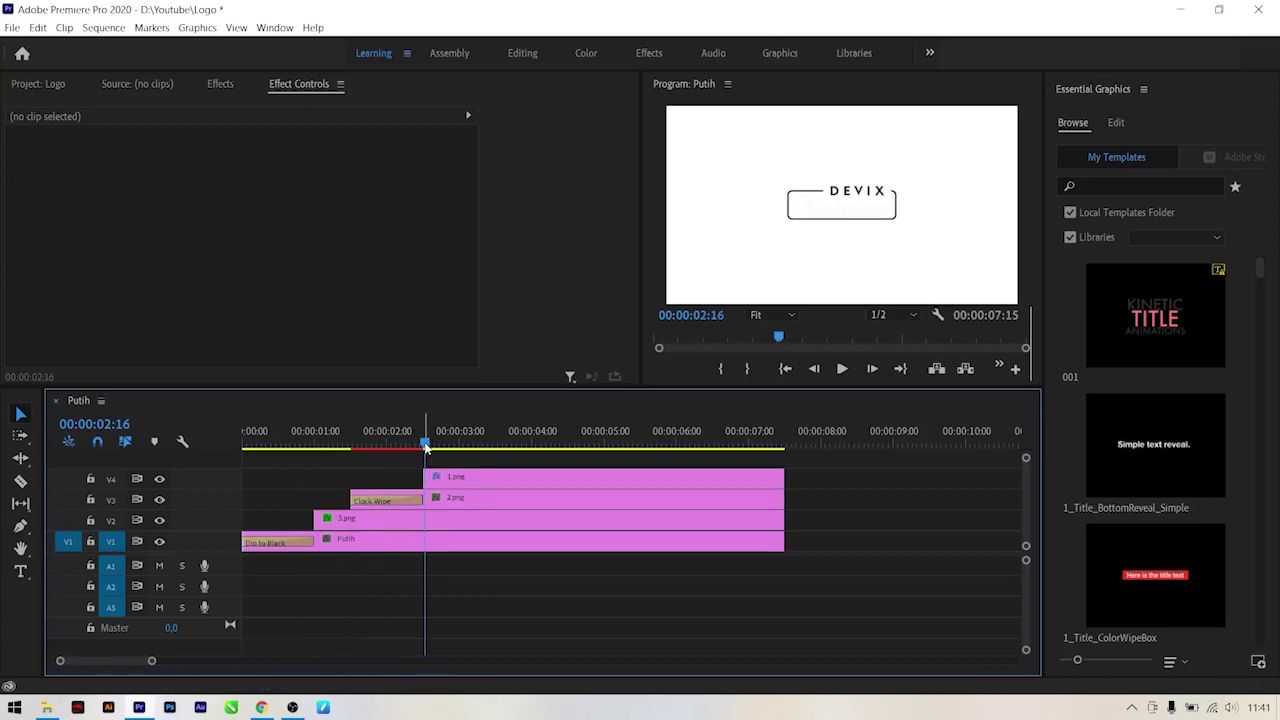
left_click_drag(426, 447, 497, 459)
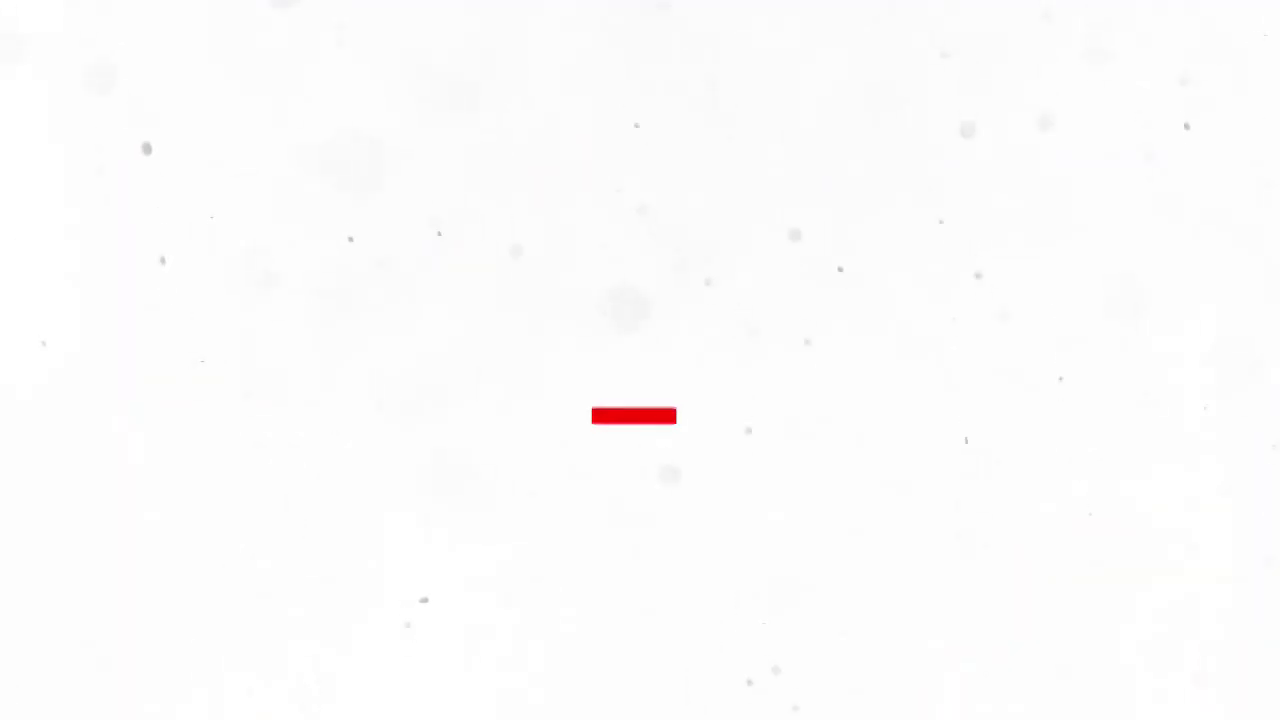